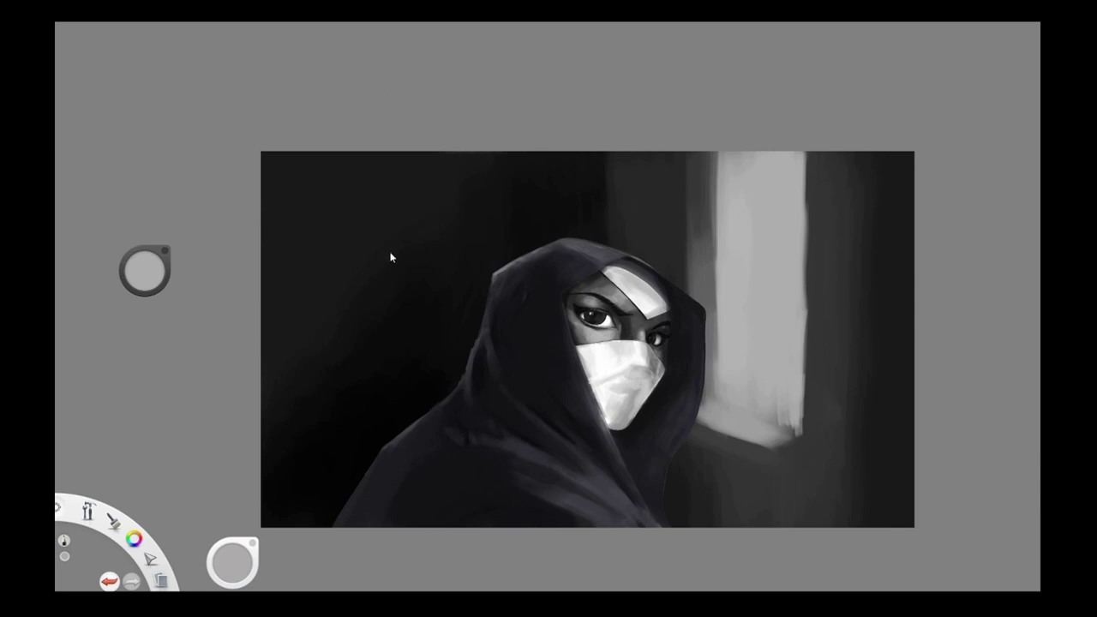
Paste the copied white cross pattern and move it over the bright window behind the hooded figure.
{"action": "key", "text": "ctrl+v"}
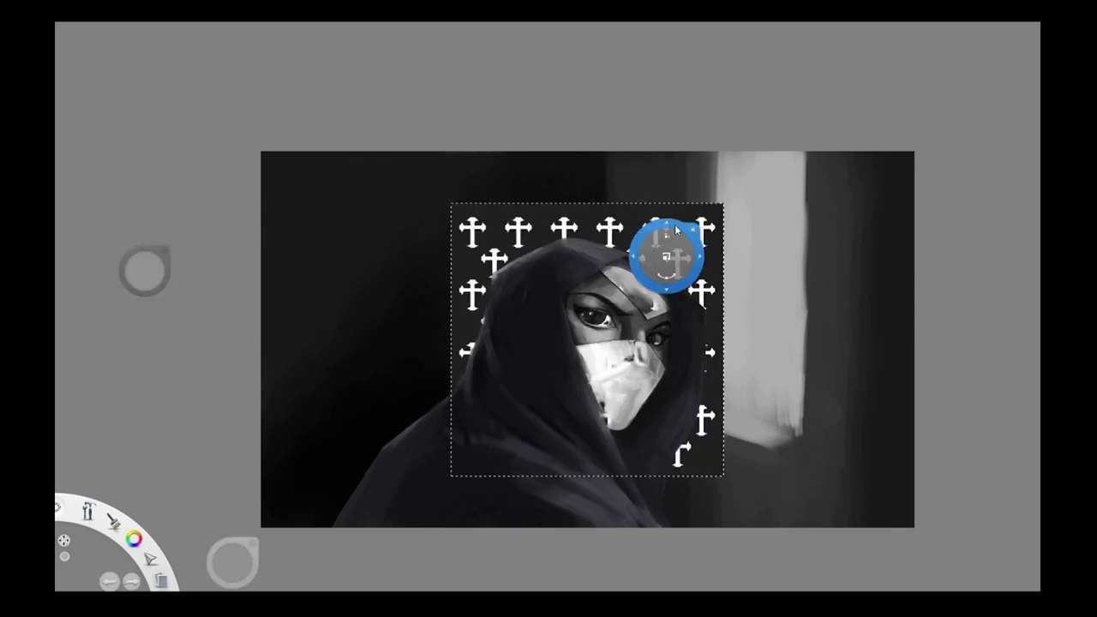
{"action": "left_click_drag", "start_coordinate": [667, 256], "coordinate": [835, 206]}
{"action": "key", "text": "Escape"}
Distort the cross pattern by its corners so it fills the window opening in perspective.
{"action": "key", "text": "ctrl+t"}
{"action": "left_click_drag", "start_coordinate": [618, 425], "coordinate": [712, 419]}
{"action": "left_click_drag", "start_coordinate": [619, 154], "coordinate": [711, 99]}
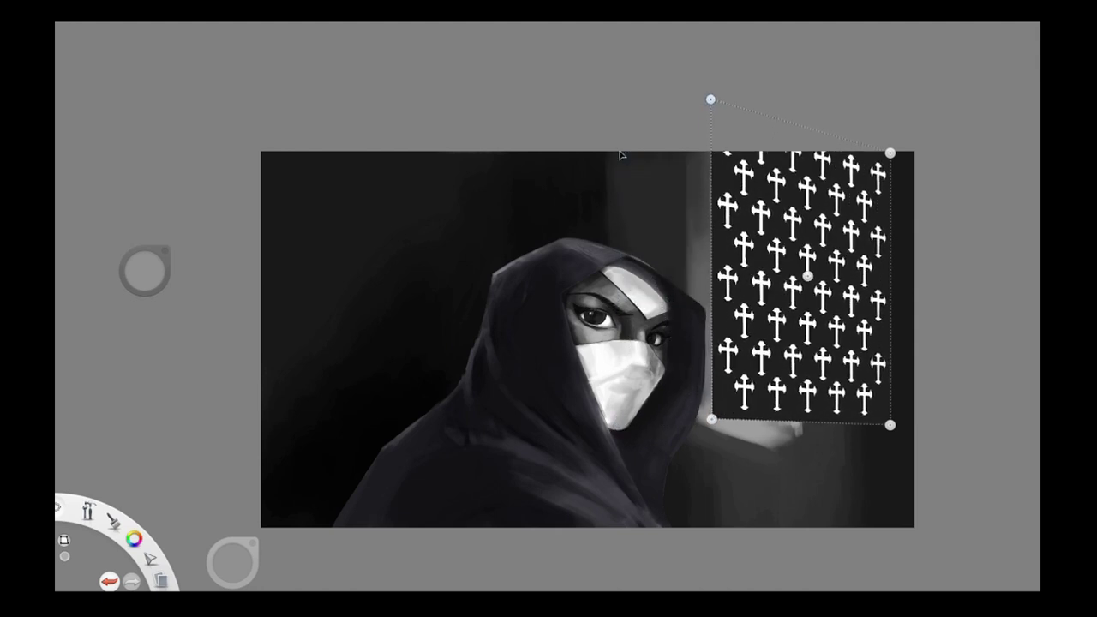
{"action": "left_click_drag", "start_coordinate": [890, 152], "coordinate": [874, 60]}
{"action": "left_click_drag", "start_coordinate": [890, 424], "coordinate": [801, 441]}
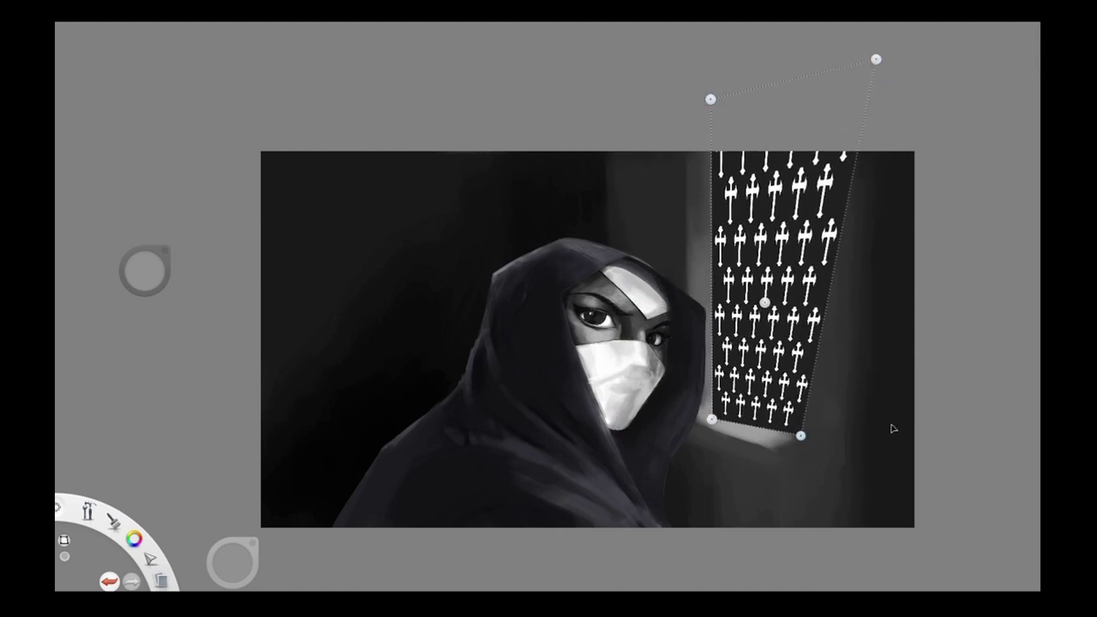
{"action": "left_click_drag", "start_coordinate": [875, 59], "coordinate": [807, 57]}
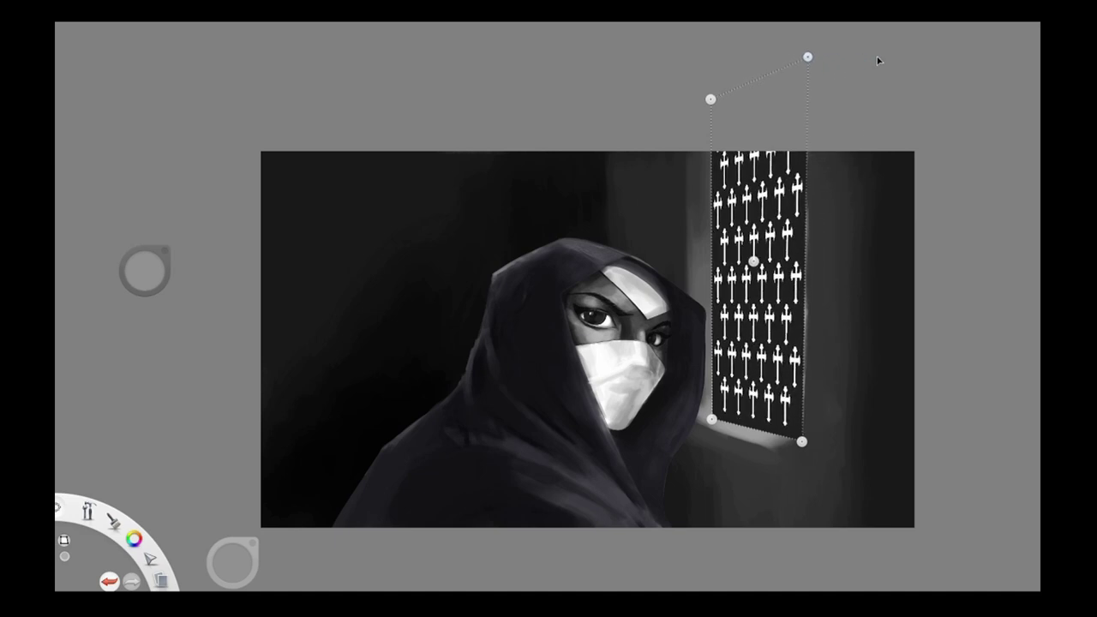
{"action": "left_click_drag", "start_coordinate": [802, 442], "coordinate": [806, 444]}
{"action": "left_click", "coordinate": [326, 56]}
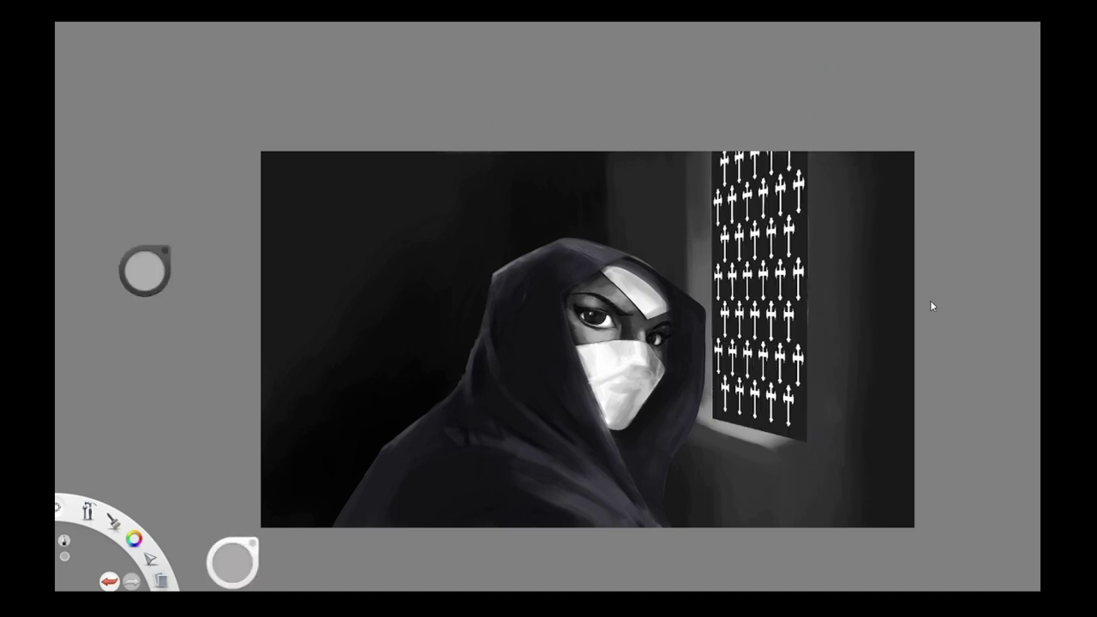
{"action": "left_click_drag", "start_coordinate": [820, 329], "coordinate": [821, 335]}
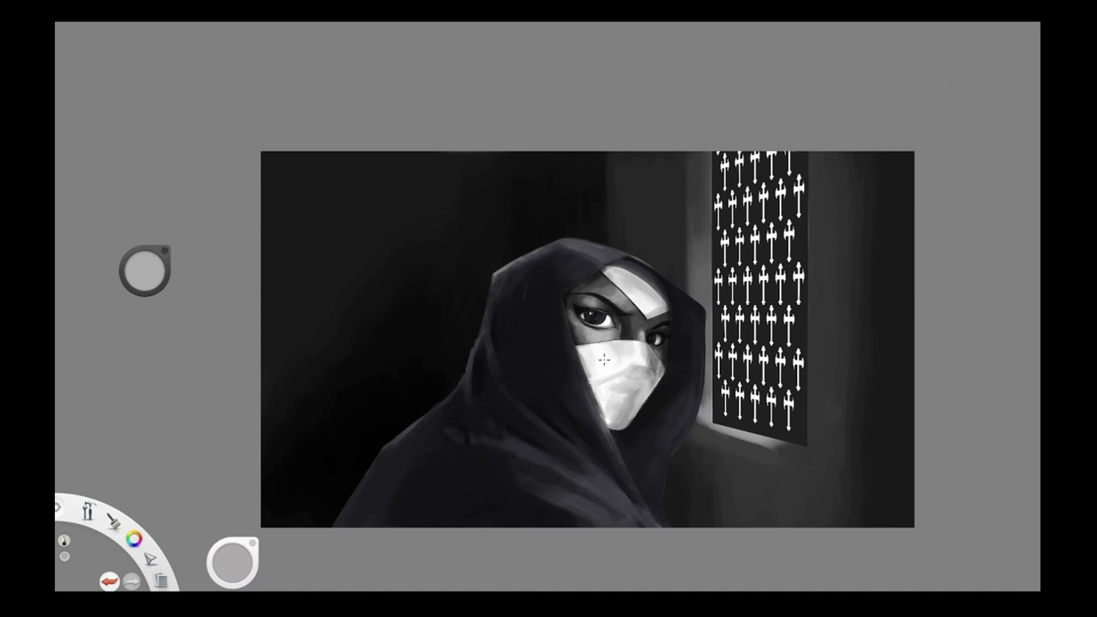
Paint grey shadow strokes over the white face mask, starting along its outer side, and undo the last stroke.
{"action": "left_click", "coordinate": [576, 352], "text": "alt"}
{"action": "left_click_drag", "start_coordinate": [588, 363], "coordinate": [600, 405]}
{"action": "mouse_move", "coordinate": [588, 360]}
{"action": "left_mouse_down"}
{"action": "mouse_move", "coordinate": [621, 369]}
{"action": "mouse_move", "coordinate": [603, 391]}
{"action": "left_mouse_up"}
{"action": "mouse_move", "coordinate": [581, 350]}
{"action": "left_mouse_down"}
{"action": "mouse_move", "coordinate": [600, 403]}
{"action": "mouse_move", "coordinate": [596, 369]}
{"action": "left_mouse_up"}
{"action": "left_click_drag", "start_coordinate": [602, 402], "coordinate": [603, 424]}
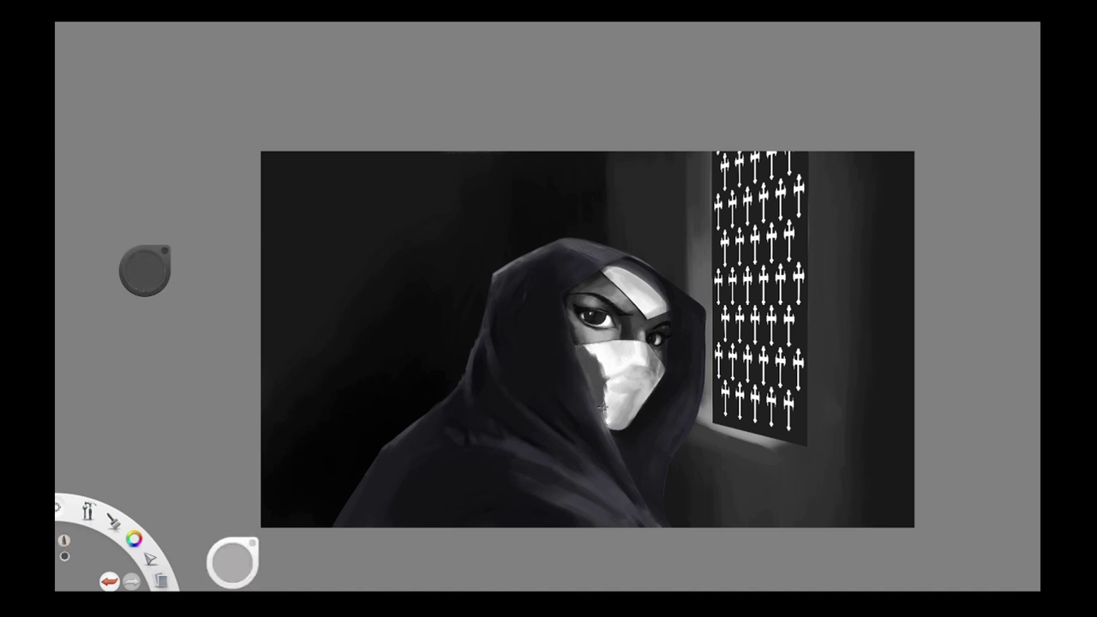
{"action": "mouse_move", "coordinate": [598, 371]}
{"action": "left_mouse_down"}
{"action": "mouse_move", "coordinate": [593, 365]}
{"action": "mouse_move", "coordinate": [612, 350]}
{"action": "mouse_move", "coordinate": [616, 365]}
{"action": "mouse_move", "coordinate": [634, 360]}
{"action": "mouse_move", "coordinate": [639, 342]}
{"action": "mouse_move", "coordinate": [629, 375]}
{"action": "left_mouse_up"}
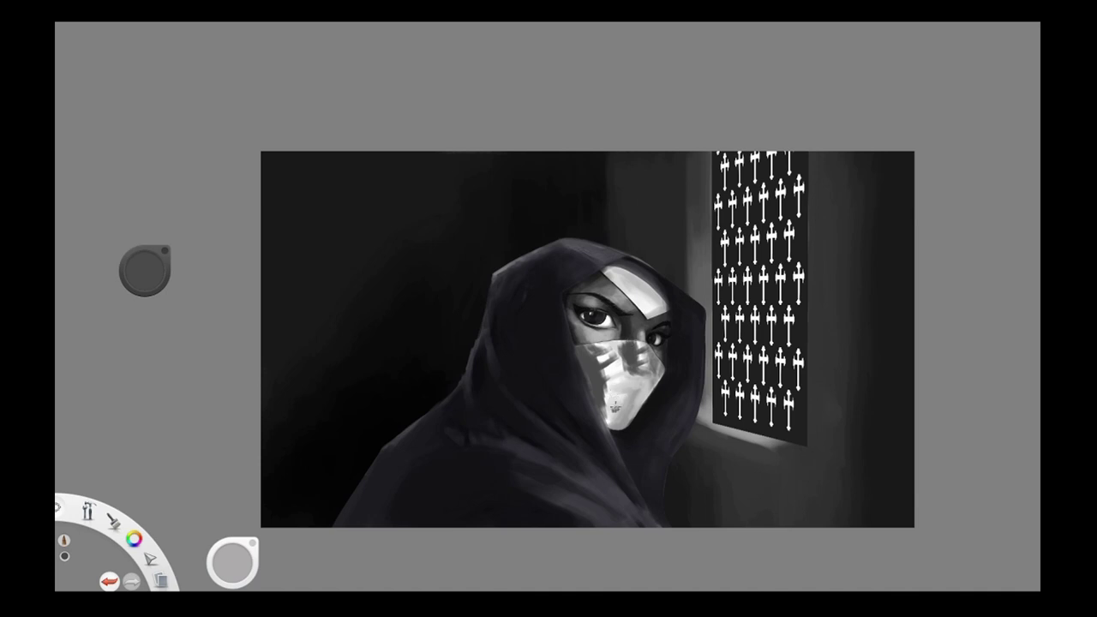
{"action": "left_click_drag", "start_coordinate": [658, 375], "coordinate": [634, 412]}
{"action": "key", "text": "ctrl+z"}
Paint mottled grey shading across the face mask and the forehead band with a sampled tone.
{"action": "left_click", "coordinate": [668, 372], "text": "alt"}
{"action": "mouse_move", "coordinate": [649, 343]}
{"action": "left_mouse_down"}
{"action": "mouse_move", "coordinate": [611, 401]}
{"action": "mouse_move", "coordinate": [597, 393]}
{"action": "left_mouse_up"}
{"action": "mouse_move", "coordinate": [632, 277]}
{"action": "left_mouse_down"}
{"action": "mouse_move", "coordinate": [607, 296]}
{"action": "mouse_move", "coordinate": [586, 283]}
{"action": "mouse_move", "coordinate": [578, 312]}
{"action": "mouse_move", "coordinate": [624, 300]}
{"action": "left_mouse_up"}
{"action": "left_click_drag", "start_coordinate": [655, 293], "coordinate": [637, 312]}
{"action": "left_click_drag", "start_coordinate": [621, 398], "coordinate": [610, 425]}
{"action": "mouse_move", "coordinate": [1004, 235]}
{"action": "left_mouse_down"}
{"action": "mouse_move", "coordinate": [1008, 224]}
{"action": "mouse_move", "coordinate": [1007, 234]}
{"action": "left_mouse_up"}
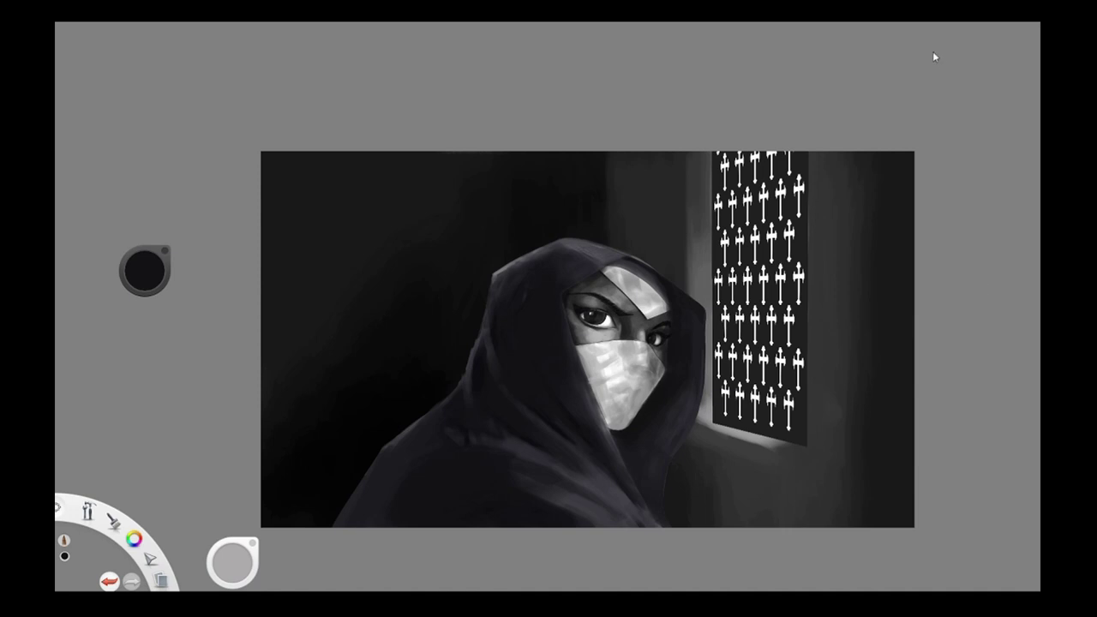
Sample dark grey near the window and paint over the bright strip between the hood and the cross pattern.
{"action": "left_click", "coordinate": [702, 185], "text": "alt"}
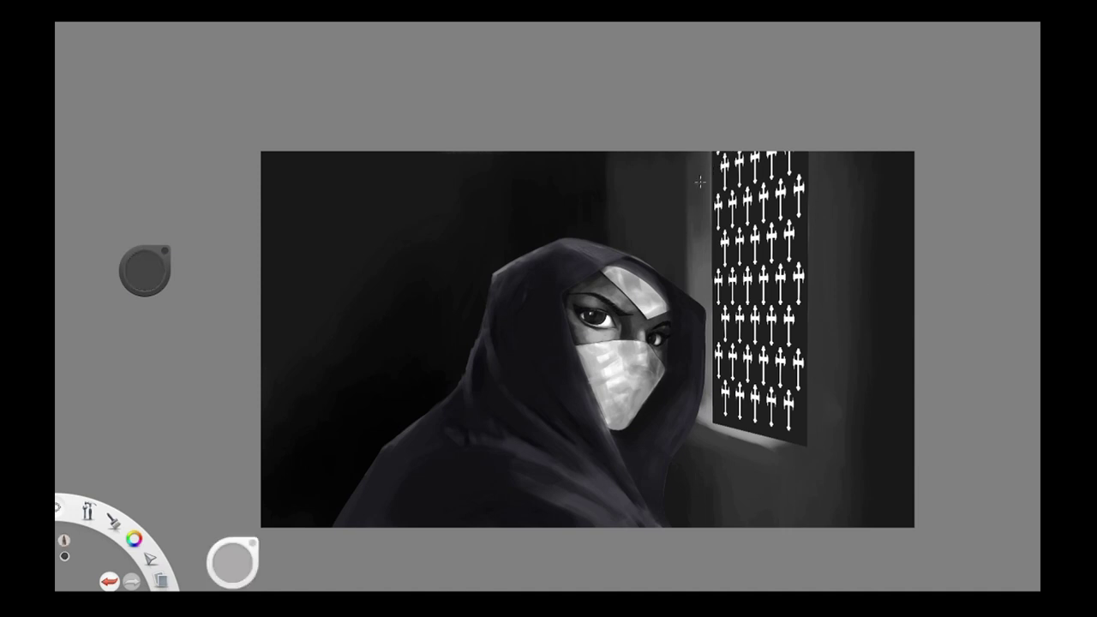
{"action": "left_click", "coordinate": [708, 158], "text": "alt"}
{"action": "left_click_drag", "start_coordinate": [708, 154], "coordinate": [709, 294]}
{"action": "left_click_drag", "start_coordinate": [708, 217], "coordinate": [710, 341]}
{"action": "mouse_move", "coordinate": [705, 300]}
{"action": "left_mouse_down"}
{"action": "mouse_move", "coordinate": [707, 420]}
{"action": "mouse_move", "coordinate": [707, 154]}
{"action": "left_mouse_up"}
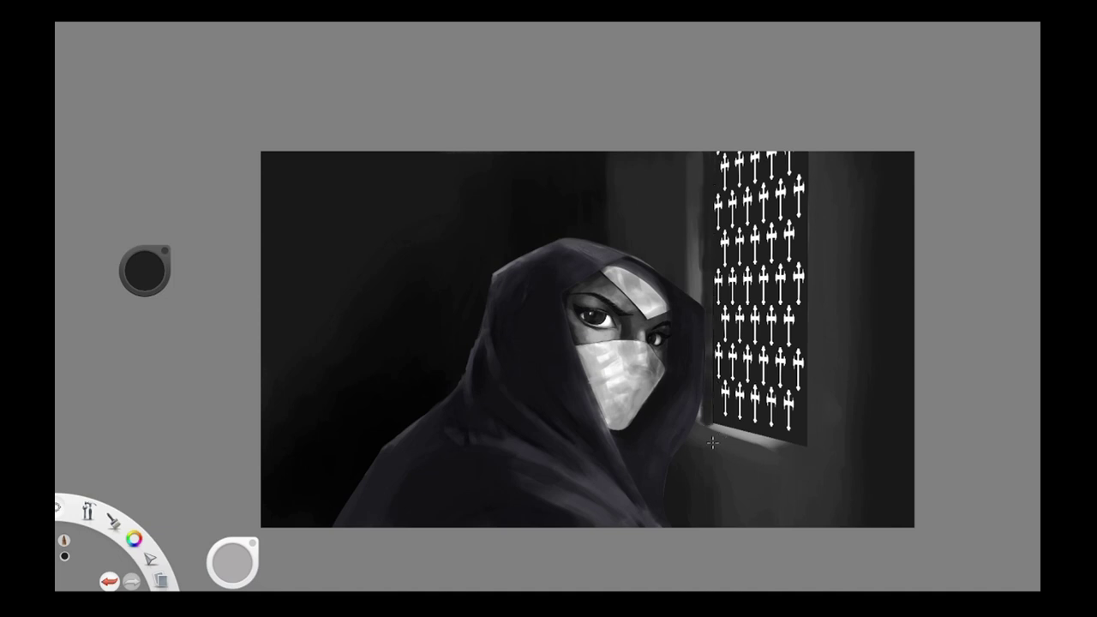
Darken the bright sill strip along the lower edge of the window with grey strokes.
{"action": "scroll", "coordinate": [716, 406], "scroll_direction": "up", "scroll_amount": 3}
{"action": "left_click_drag", "start_coordinate": [760, 451], "coordinate": [847, 471]}
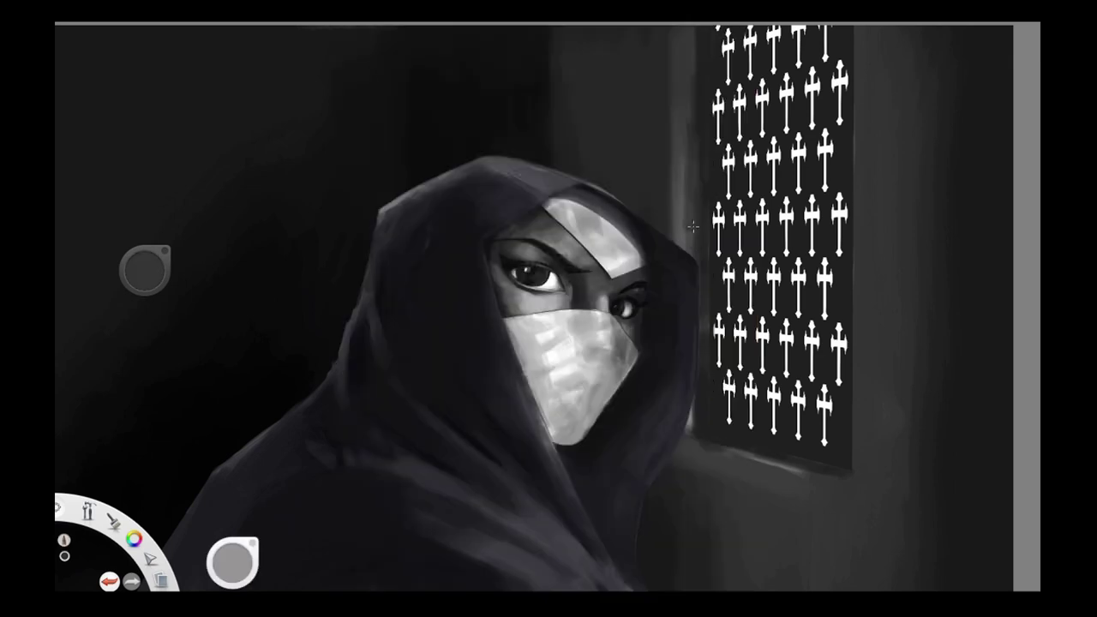
{"action": "mouse_move", "coordinate": [730, 449]}
{"action": "left_mouse_down"}
{"action": "mouse_move", "coordinate": [755, 457]}
{"action": "mouse_move", "coordinate": [710, 453]}
{"action": "mouse_move", "coordinate": [809, 474]}
{"action": "left_mouse_up"}
{"action": "left_click", "coordinate": [720, 446], "text": "alt"}
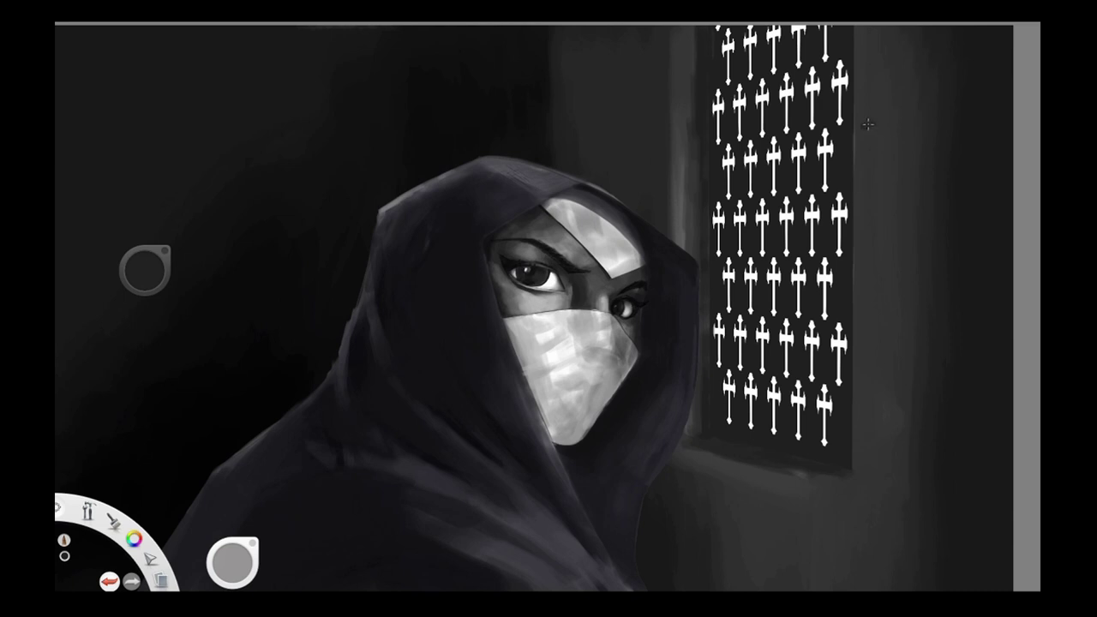
Draw straight dark lines along the outer side and below the window to outline its frame.
{"action": "left_click_drag", "start_coordinate": [879, 31], "coordinate": [875, 480]}
{"action": "key", "text": "ctrl+z"}
{"action": "left_click_drag", "start_coordinate": [879, 31], "coordinate": [874, 514]}
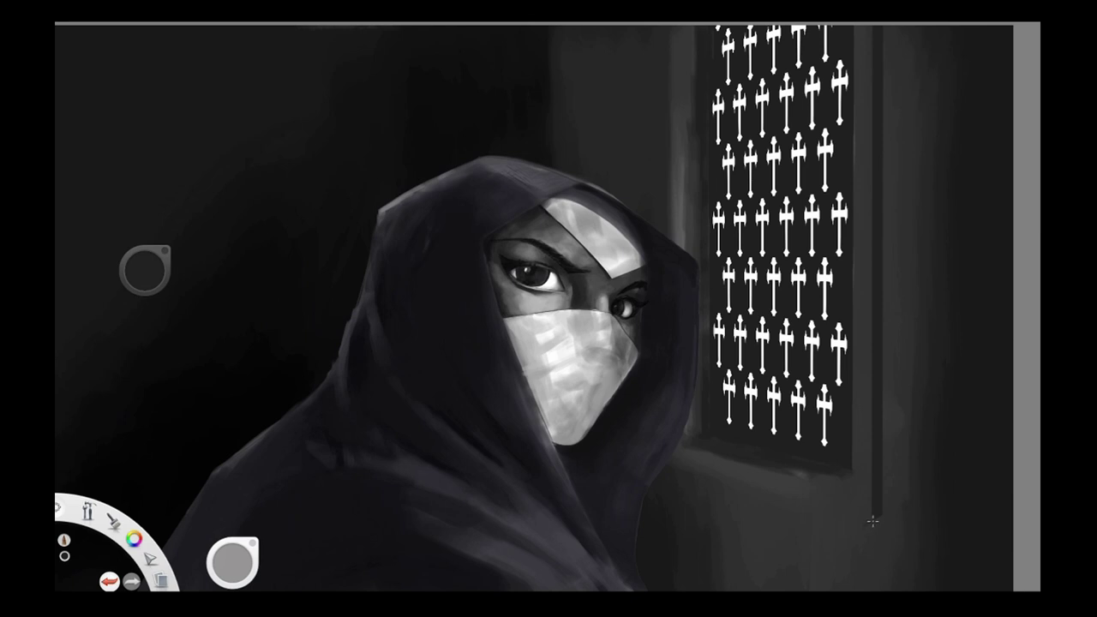
{"action": "left_click", "coordinate": [677, 471], "text": "shift"}
{"action": "key", "text": "ctrl+z"}
{"action": "left_click", "coordinate": [876, 523], "text": "shift"}
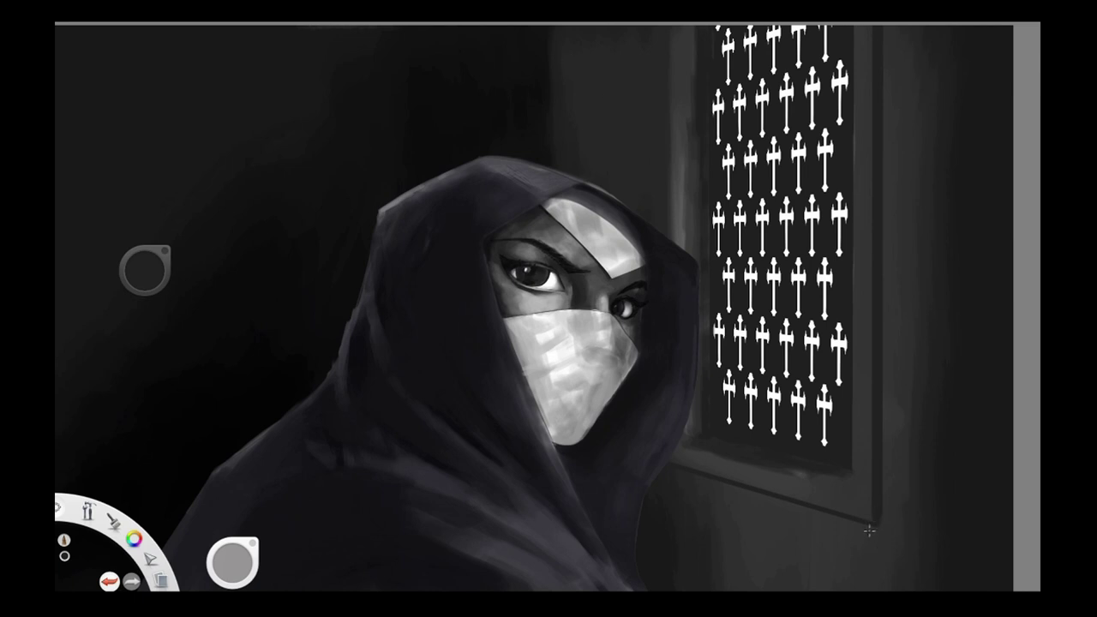
Paint a slightly lighter grey edge along the window's inner sill just below the cross pattern.
{"action": "left_click", "coordinate": [829, 481], "text": "alt"}
{"action": "left_click_drag", "start_coordinate": [851, 488], "coordinate": [716, 448]}
{"action": "left_click_drag", "start_coordinate": [802, 470], "coordinate": [689, 445]}
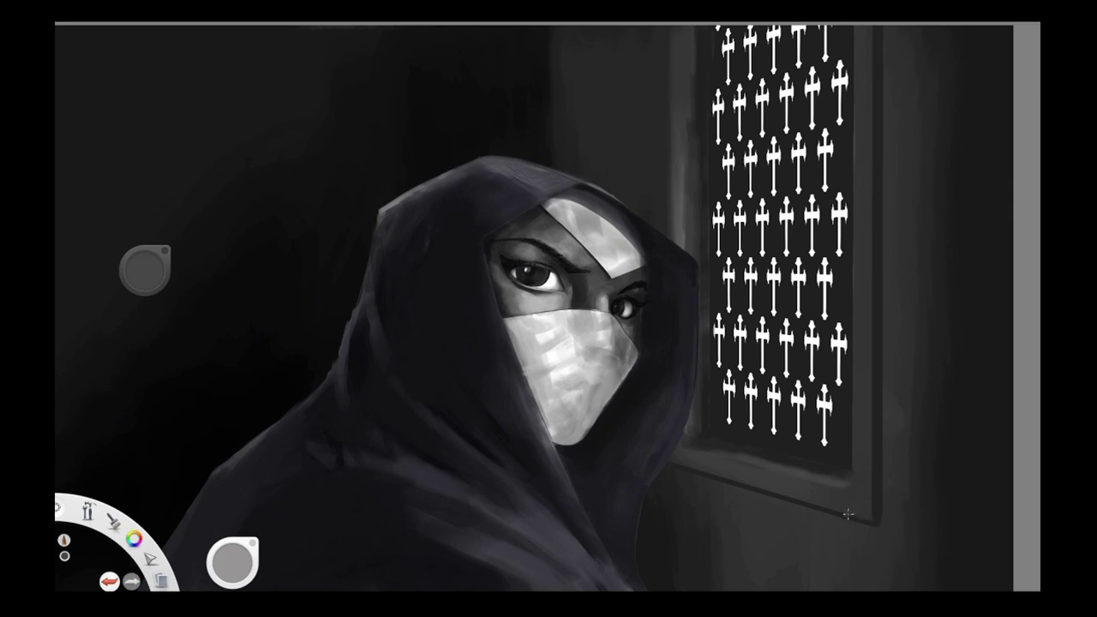
{"action": "left_click", "coordinate": [857, 498], "text": "alt"}
{"action": "key", "text": "ctrl+z"}
{"action": "key", "text": "ctrl+y"}
{"action": "key", "text": "e"}
{"action": "key", "text": "e"}
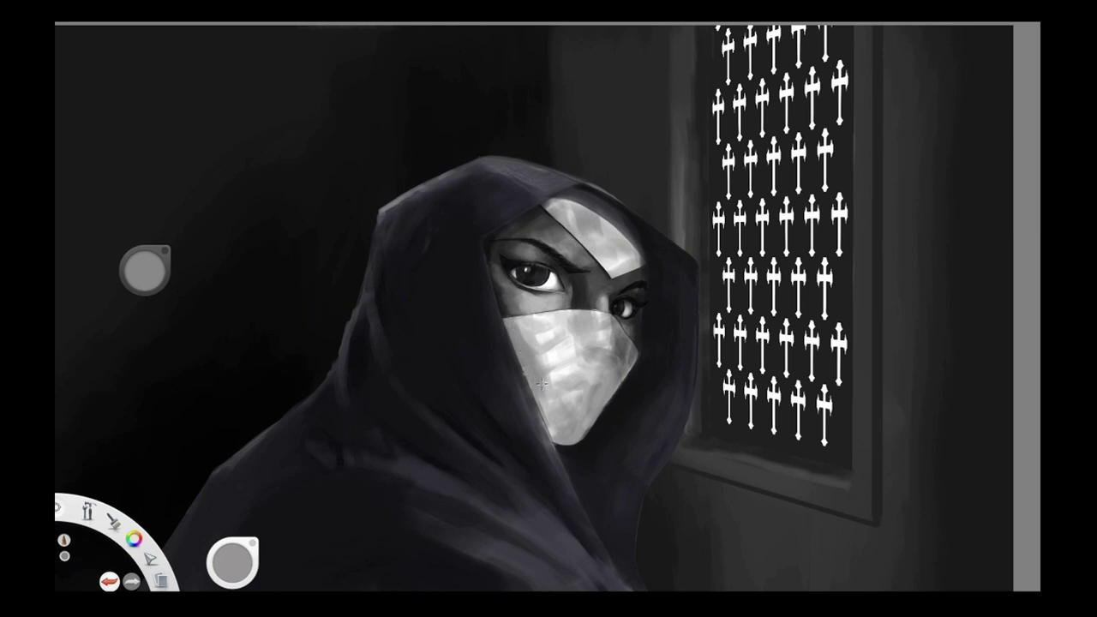
Paint near-white cross-shaped light patches on both cheeks of the mask and on the forehead band.
{"action": "left_click", "coordinate": [539, 341], "text": "alt"}
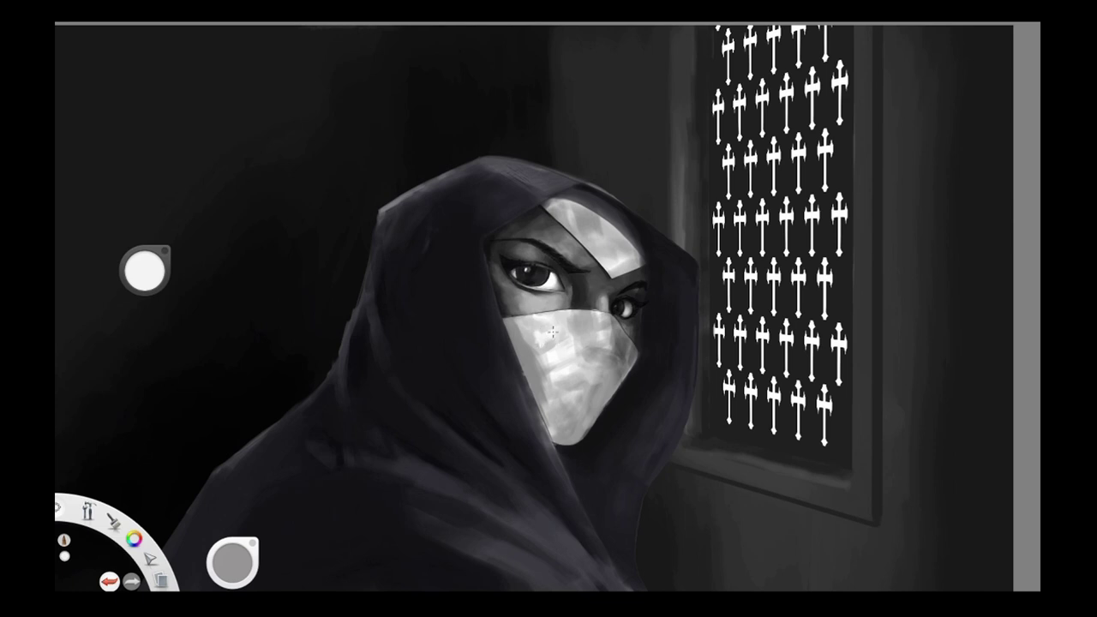
{"action": "left_click", "coordinate": [557, 360], "text": "alt"}
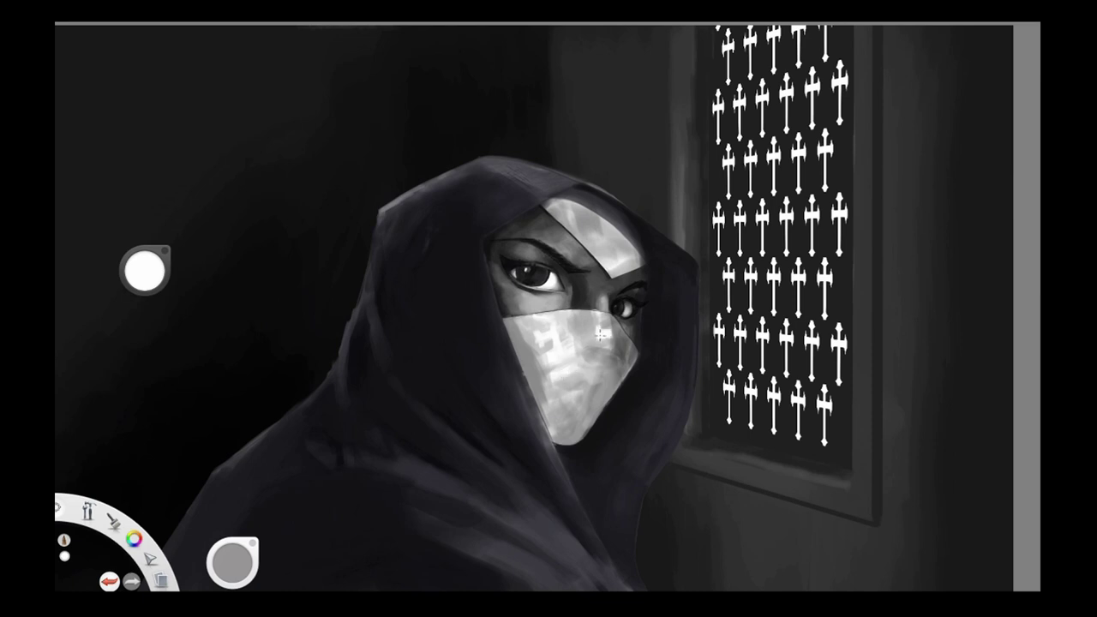
{"action": "left_click", "coordinate": [591, 319], "text": "alt"}
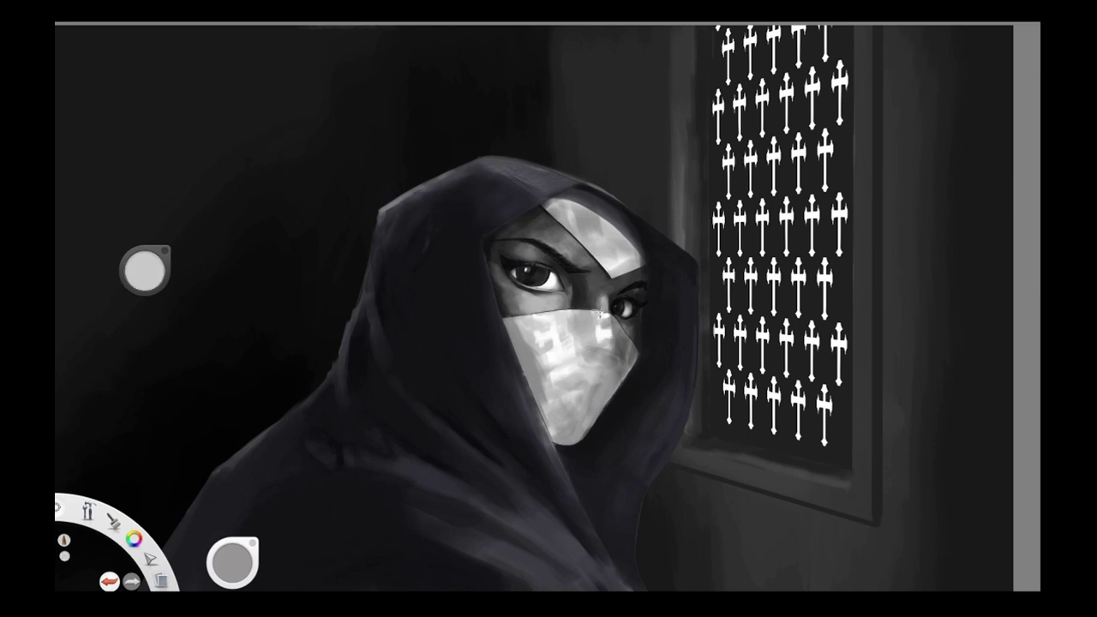
{"action": "left_click", "coordinate": [603, 331], "text": "alt"}
{"action": "left_click_drag", "start_coordinate": [592, 244], "coordinate": [612, 248]}
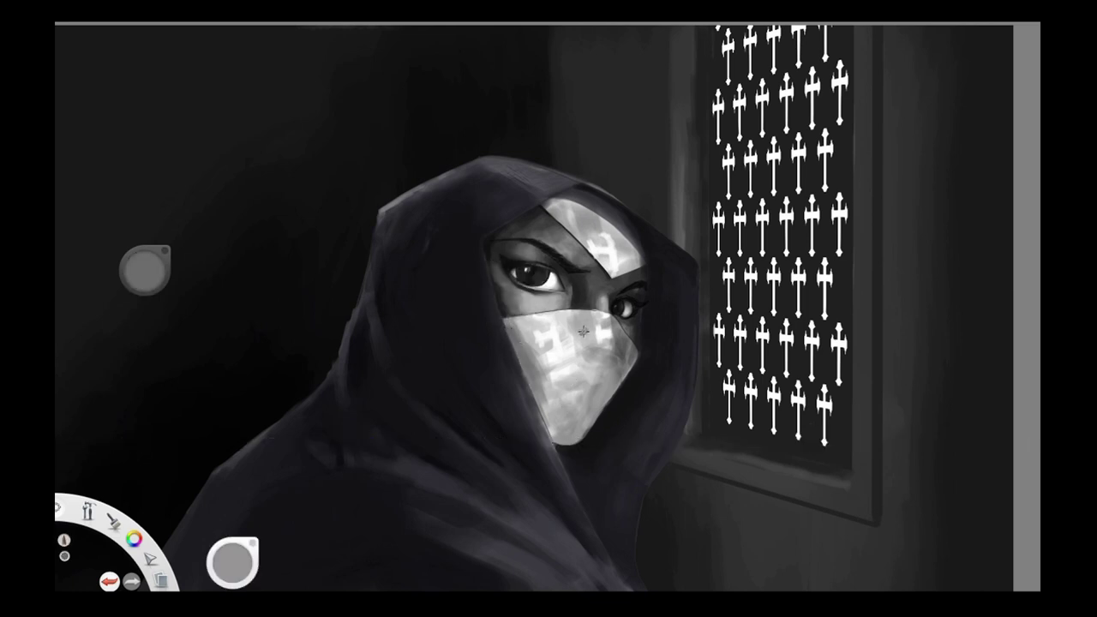
Shade the mask's nose, mouth and side planes with sampled darker greys to give the face form.
{"action": "mouse_move", "coordinate": [587, 347]}
{"action": "left_mouse_down"}
{"action": "mouse_move", "coordinate": [581, 325]}
{"action": "mouse_move", "coordinate": [617, 389]}
{"action": "mouse_move", "coordinate": [610, 375]}
{"action": "mouse_move", "coordinate": [585, 391]}
{"action": "left_mouse_up"}
{"action": "left_click", "coordinate": [620, 356], "text": "alt"}
{"action": "mouse_move", "coordinate": [611, 367]}
{"action": "left_mouse_down"}
{"action": "mouse_move", "coordinate": [590, 424]}
{"action": "mouse_move", "coordinate": [621, 409]}
{"action": "mouse_move", "coordinate": [649, 475]}
{"action": "mouse_move", "coordinate": [593, 387]}
{"action": "mouse_move", "coordinate": [620, 405]}
{"action": "mouse_move", "coordinate": [568, 430]}
{"action": "mouse_move", "coordinate": [593, 418]}
{"action": "left_mouse_up"}
{"action": "left_click", "coordinate": [629, 343], "text": "alt"}
{"action": "left_click_drag", "start_coordinate": [630, 345], "coordinate": [617, 383]}
{"action": "left_click", "coordinate": [631, 356], "text": "alt"}
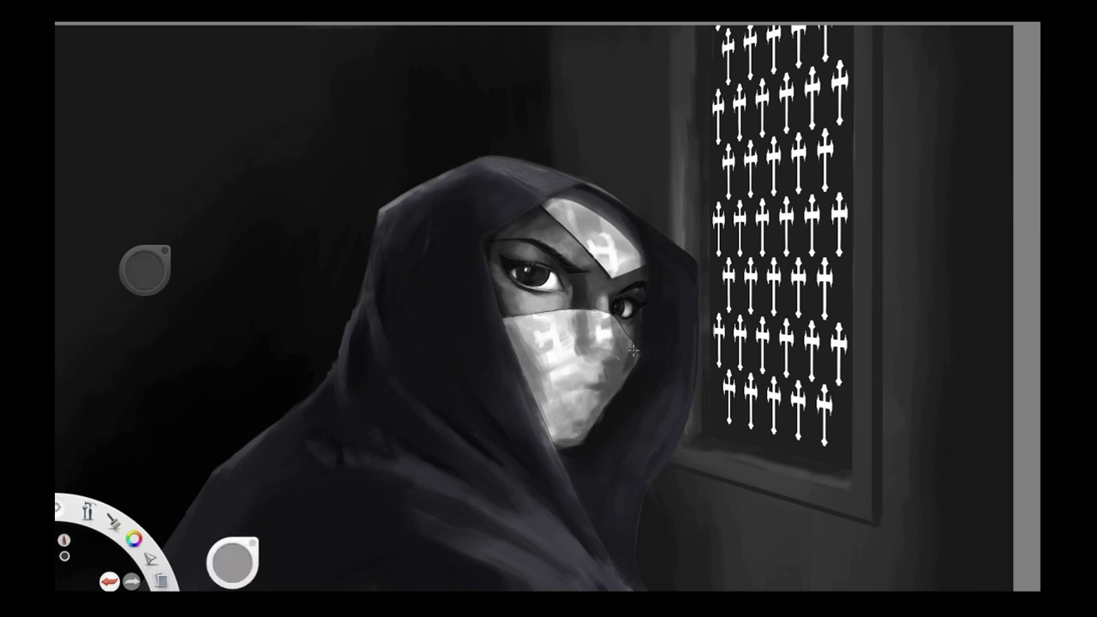
{"action": "left_click_drag", "start_coordinate": [507, 322], "coordinate": [548, 420]}
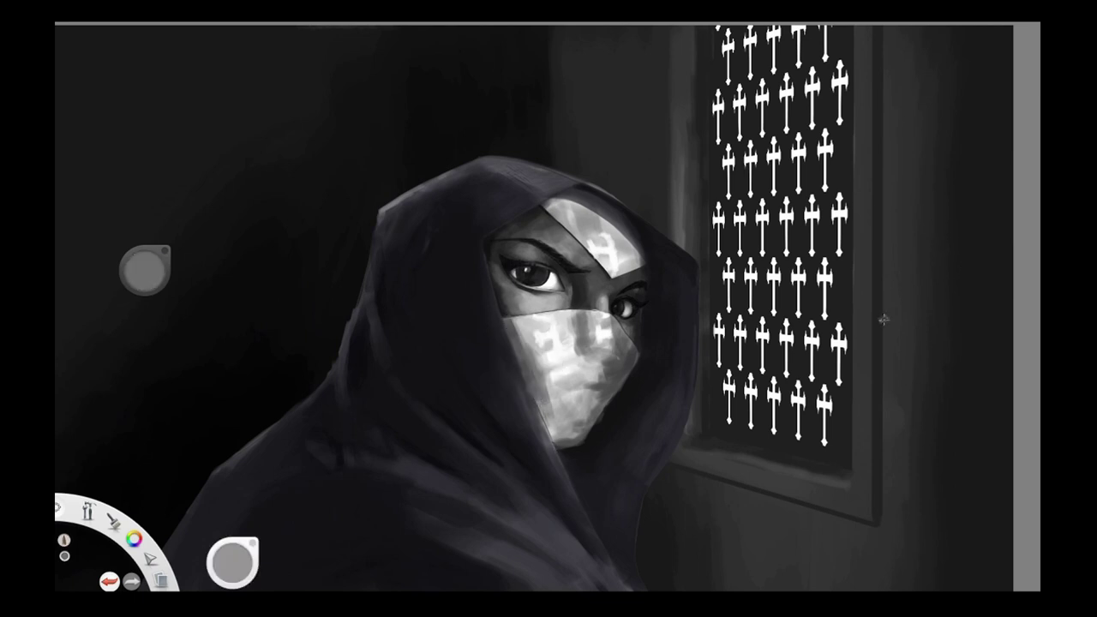
Trim the upper part of the cross-shaped light patch on the forehead band.
{"action": "left_click", "coordinate": [83, 266]}
{"action": "left_click_drag", "start_coordinate": [590, 303], "coordinate": [578, 292]}
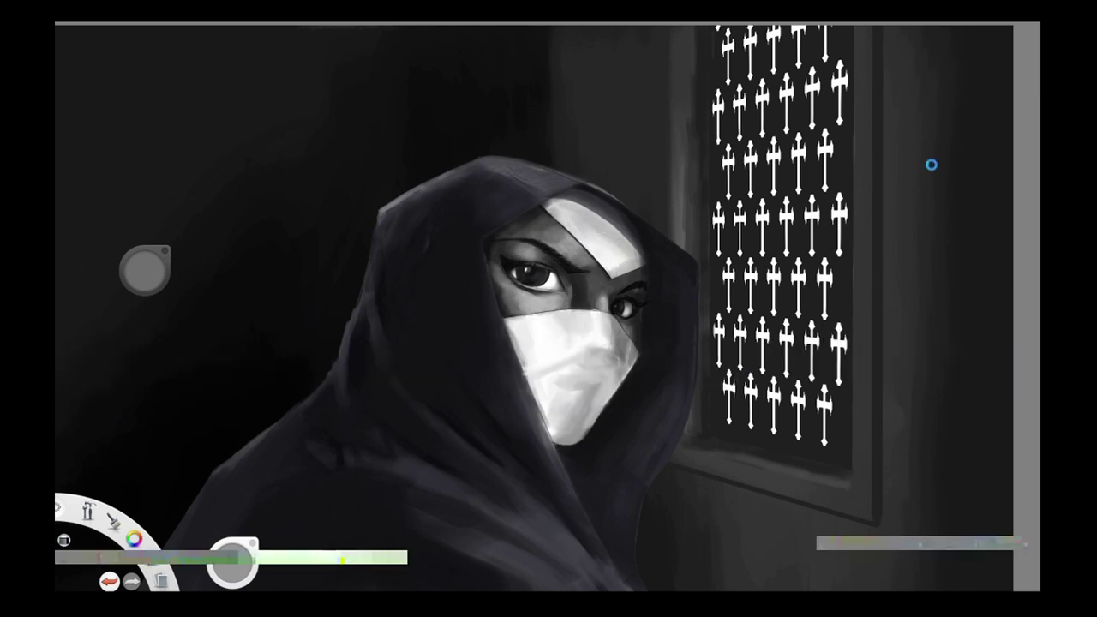
{"action": "key", "text": "space"}
{"action": "left_click_drag", "start_coordinate": [677, 390], "coordinate": [674, 368]}
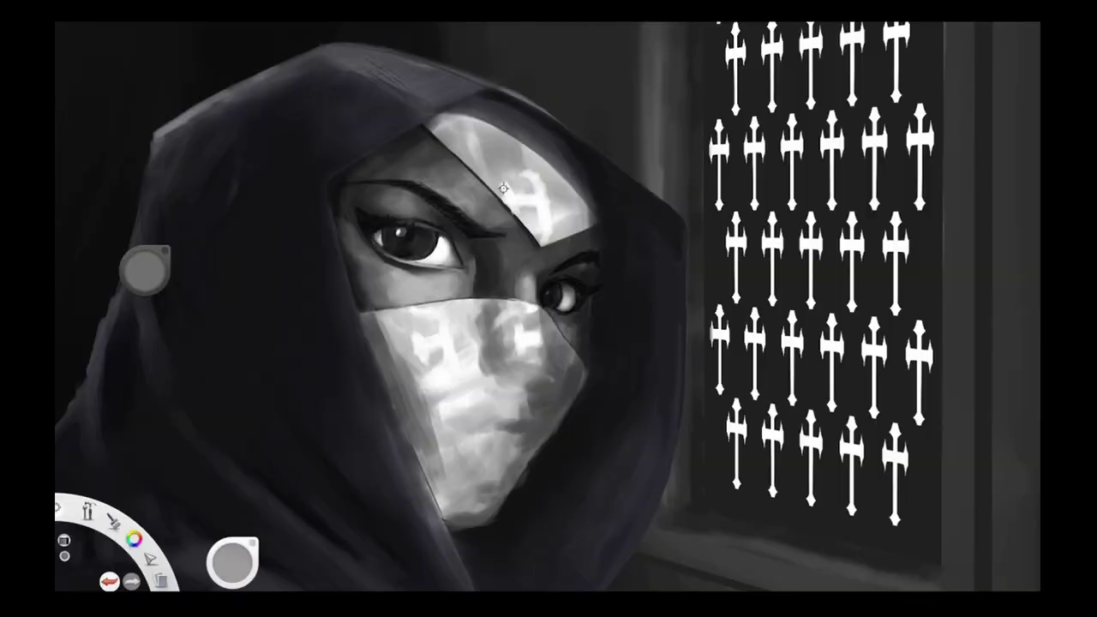
{"action": "left_click_drag", "start_coordinate": [546, 182], "coordinate": [538, 209]}
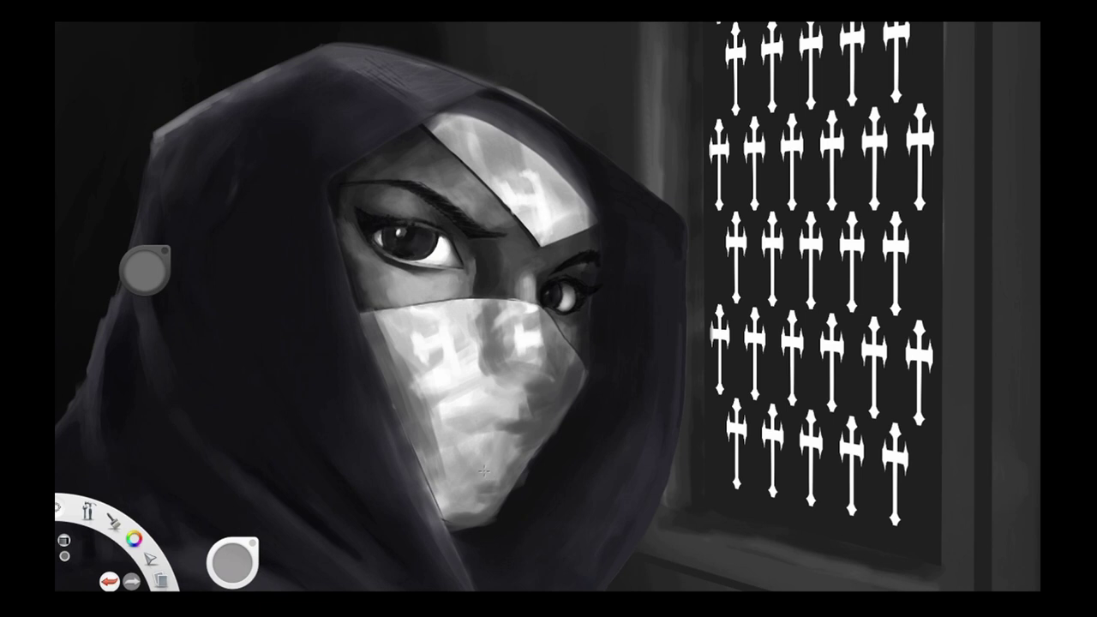
Paint faint light patches on the hood beside the mask and on its edge above the forehead band.
{"action": "key", "text": "space"}
{"action": "left_click_drag", "start_coordinate": [583, 356], "coordinate": [569, 437]}
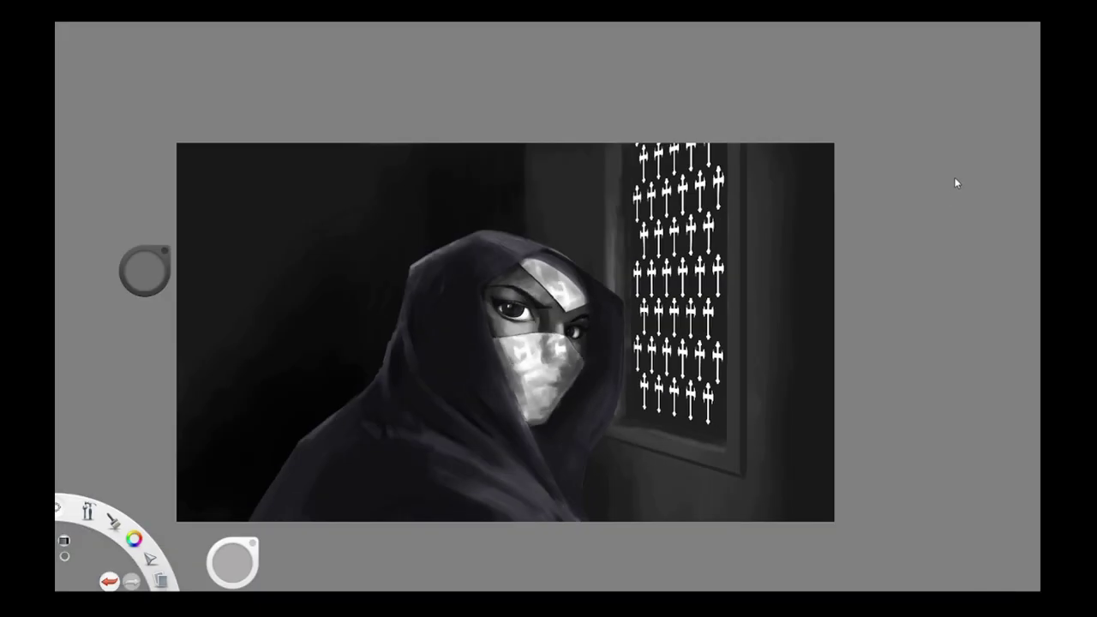
{"action": "left_click", "coordinate": [491, 351], "text": "alt"}
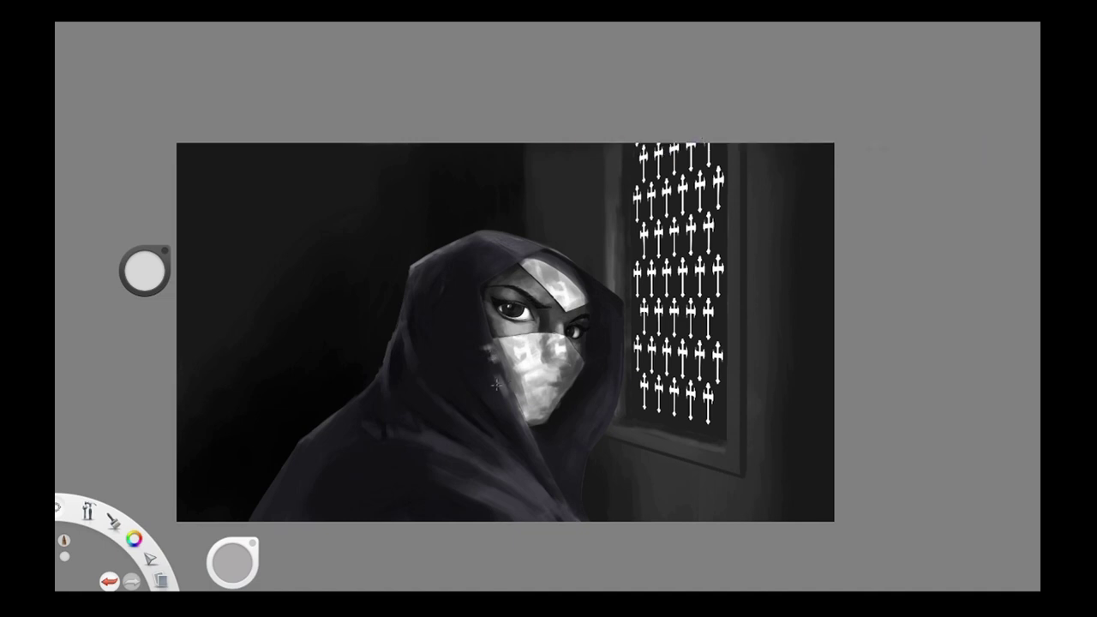
{"action": "left_click", "coordinate": [84, 271]}
{"action": "left_click", "coordinate": [71, 152]}
{"action": "key", "text": "ctrl+z"}
{"action": "key", "text": "ctrl+z"}
{"action": "left_click_drag", "start_coordinate": [524, 258], "coordinate": [546, 249]}
{"action": "left_click", "coordinate": [140, 275]}
Refine a thin rim light along the hood's edge facing the window.
{"action": "scroll", "coordinate": [622, 311], "scroll_direction": "up", "scroll_amount": 5}
{"action": "mouse_move", "coordinate": [645, 299]}
{"action": "left_mouse_down"}
{"action": "mouse_move", "coordinate": [639, 255]}
{"action": "mouse_move", "coordinate": [597, 225]}
{"action": "left_mouse_up"}
{"action": "left_click", "coordinate": [589, 218]}
{"action": "left_click_drag", "start_coordinate": [554, 187], "coordinate": [568, 203]}
{"action": "mouse_move", "coordinate": [644, 301]}
{"action": "left_mouse_down"}
{"action": "mouse_move", "coordinate": [641, 360]}
{"action": "mouse_move", "coordinate": [636, 281]}
{"action": "mouse_move", "coordinate": [562, 206]}
{"action": "mouse_move", "coordinate": [552, 179]}
{"action": "left_mouse_up"}
{"action": "mouse_move", "coordinate": [626, 250]}
{"action": "left_mouse_down"}
{"action": "mouse_move", "coordinate": [655, 376]}
{"action": "mouse_move", "coordinate": [596, 230]}
{"action": "left_mouse_up"}
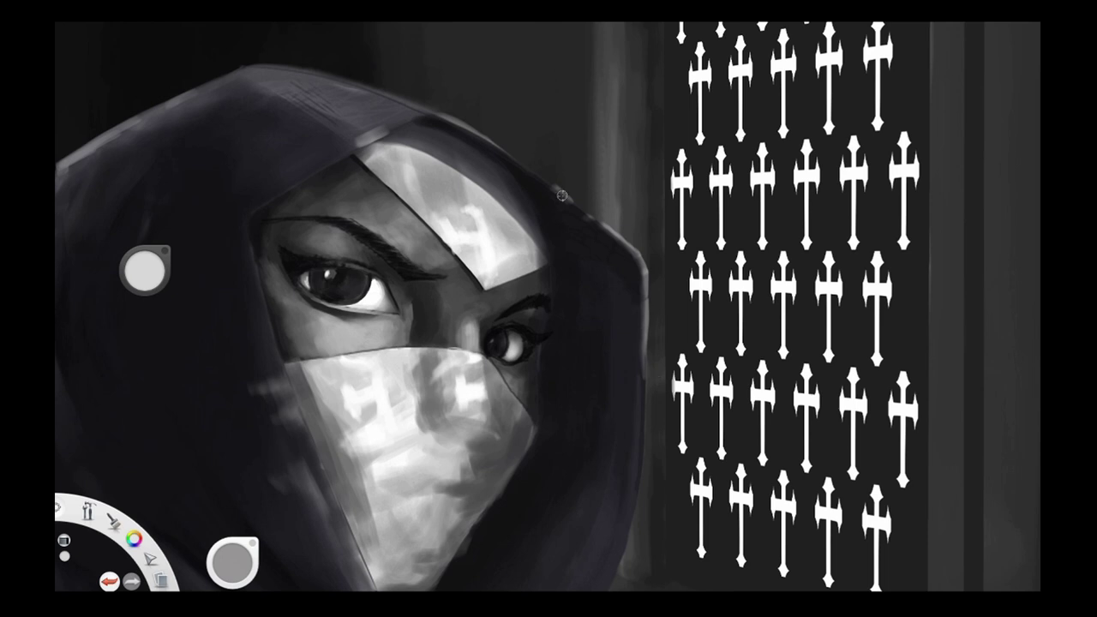
Paint grey cross-like light patches on the cloak folds below the mask using sampled tones.
{"action": "key", "text": "space"}
{"action": "left_click_drag", "start_coordinate": [622, 397], "coordinate": [630, 444]}
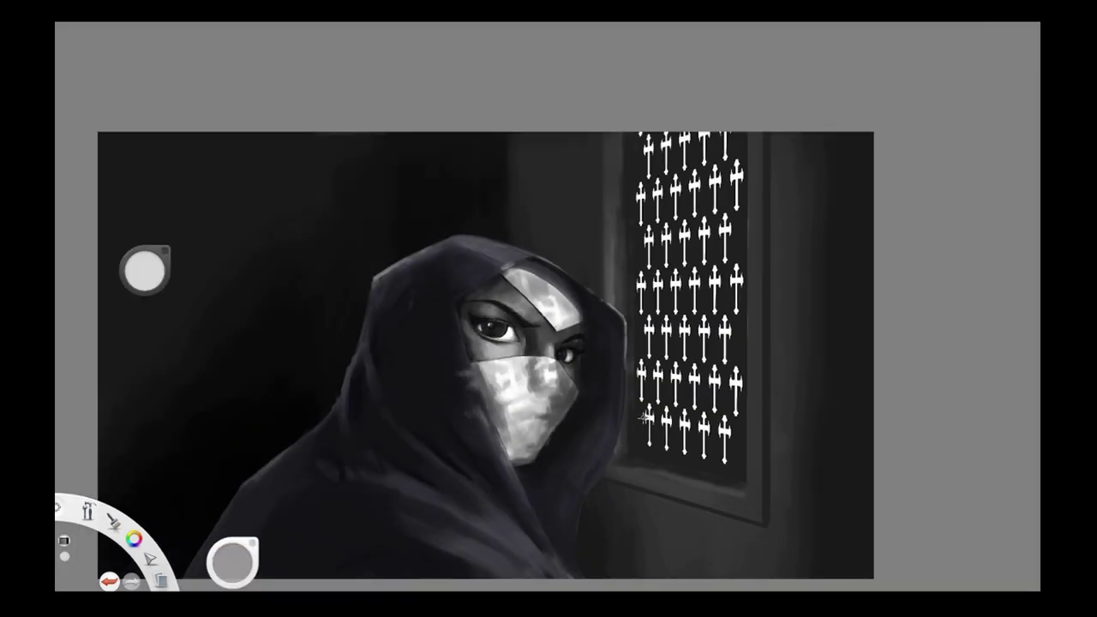
{"action": "left_click", "coordinate": [92, 174]}
{"action": "key", "text": "ctrl+z"}
{"action": "left_click", "coordinate": [472, 520], "text": "alt"}
{"action": "left_click", "coordinate": [484, 415], "text": "alt"}
{"action": "mouse_move", "coordinate": [466, 512]}
{"action": "left_mouse_down"}
{"action": "mouse_move", "coordinate": [428, 499]}
{"action": "mouse_move", "coordinate": [479, 517]}
{"action": "left_mouse_up"}
{"action": "left_click_drag", "start_coordinate": [442, 466], "coordinate": [436, 468]}
{"action": "mouse_move", "coordinate": [494, 511]}
{"action": "left_mouse_down"}
{"action": "mouse_move", "coordinate": [464, 493]}
{"action": "mouse_move", "coordinate": [456, 501]}
{"action": "left_mouse_up"}
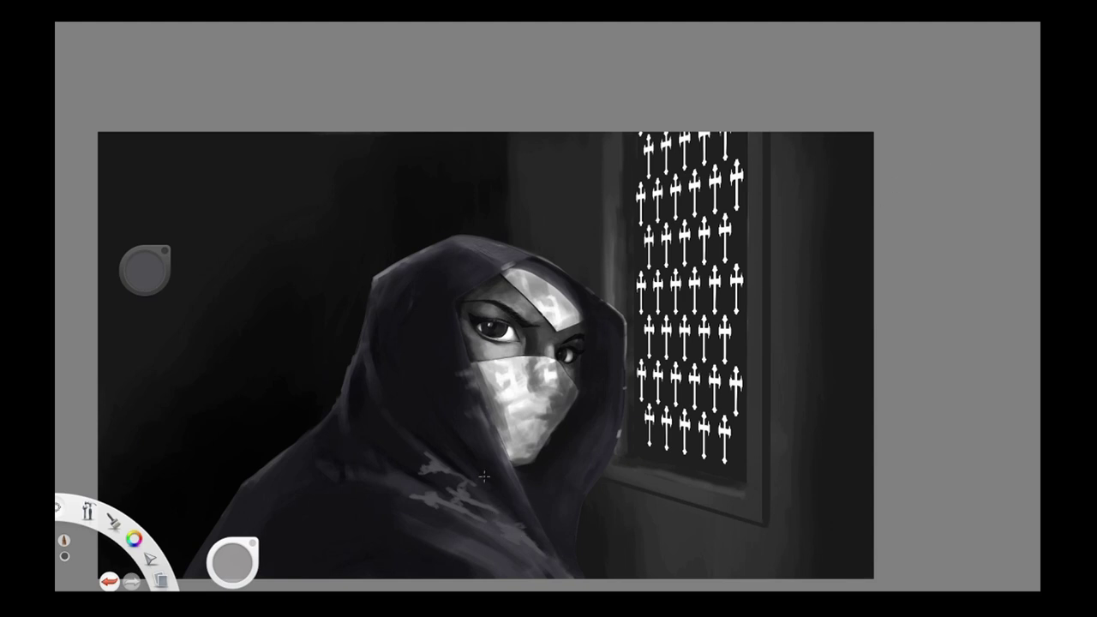
Lasso the light patches on the cloak folds, delete them and clear the selection.
{"action": "key", "text": "l"}
{"action": "left_click_drag", "start_coordinate": [526, 494], "coordinate": [586, 587]}
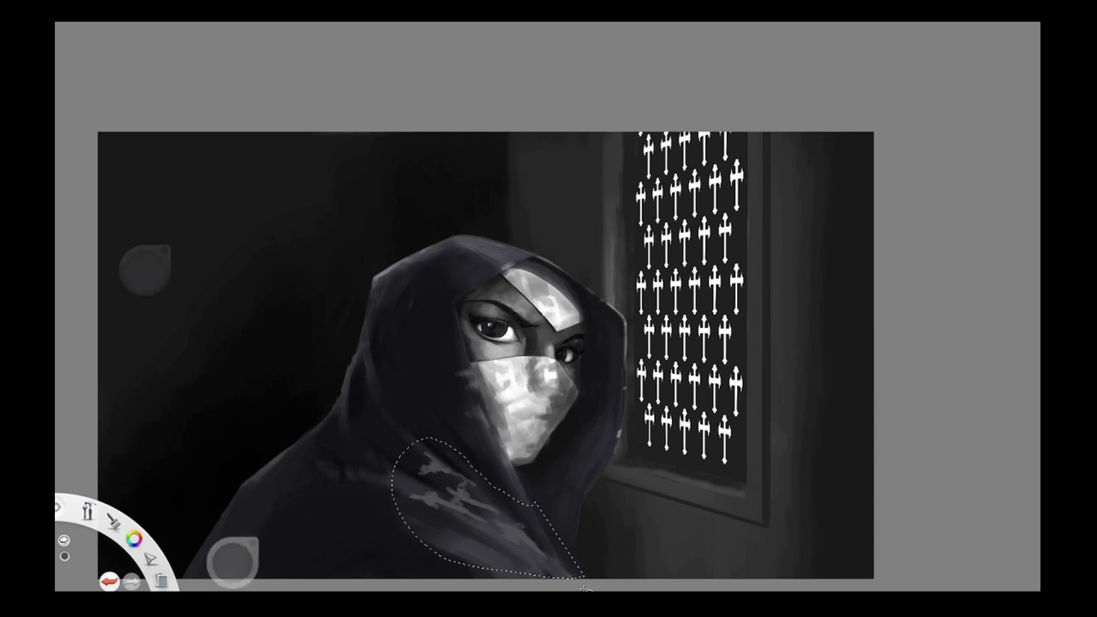
{"action": "key", "text": "Delete"}
{"action": "key", "text": "ctrl+d"}
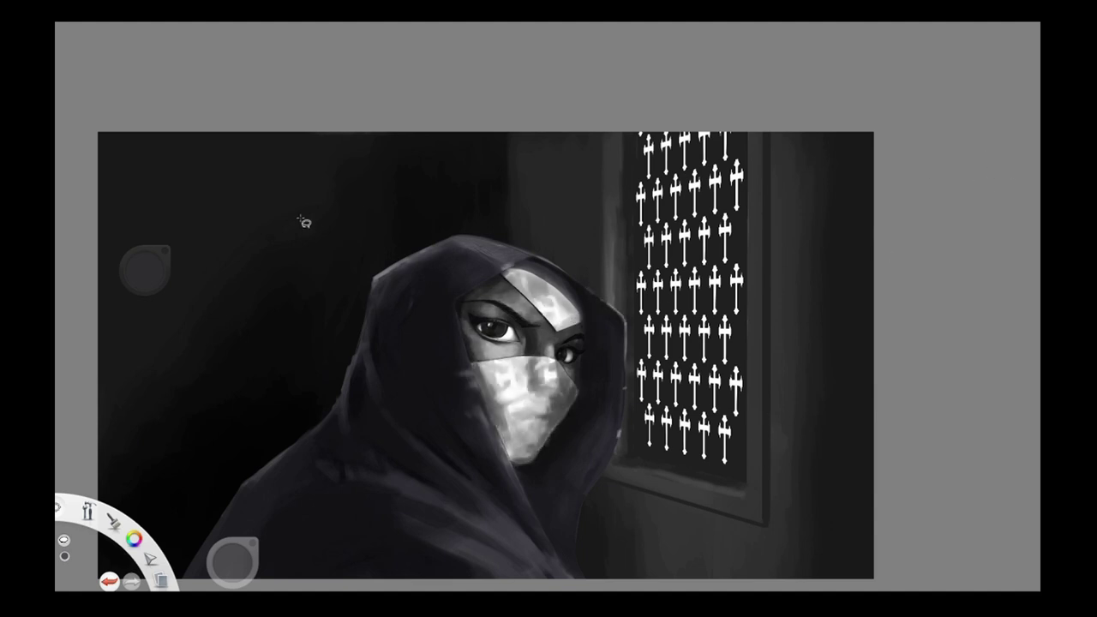
Lighten the brush color to near white and paint brighter highlights on the forehead band.
{"action": "left_click_drag", "start_coordinate": [144, 271], "coordinate": [144, 215]}
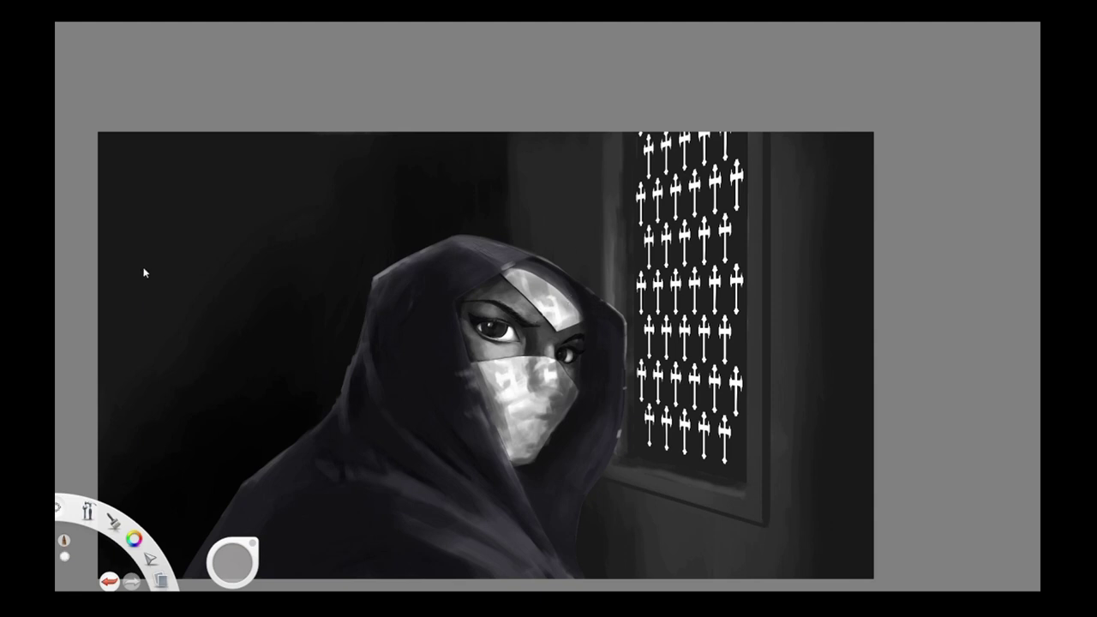
{"action": "mouse_move", "coordinate": [548, 295]}
{"action": "left_mouse_down"}
{"action": "mouse_move", "coordinate": [533, 294]}
{"action": "mouse_move", "coordinate": [531, 281]}
{"action": "mouse_move", "coordinate": [546, 298]}
{"action": "left_mouse_up"}
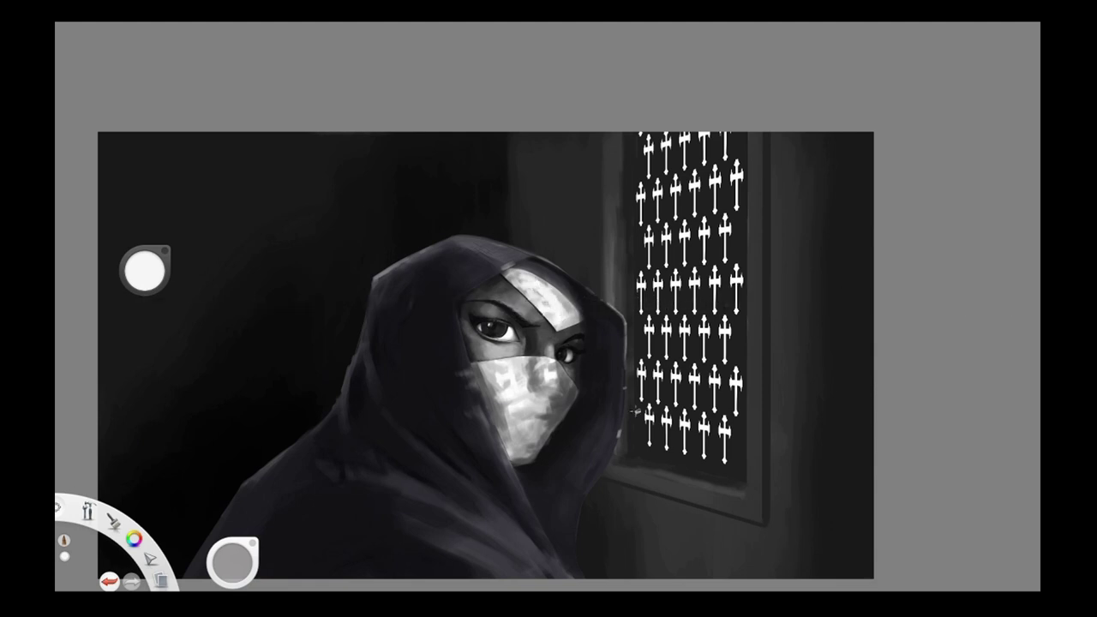
Soften the cross-shaped light patches near the mask's upper edge with sampled greys, undoing the unwanted strokes.
{"action": "left_click", "coordinate": [520, 372], "text": "alt"}
{"action": "left_click", "coordinate": [526, 384], "text": "alt"}
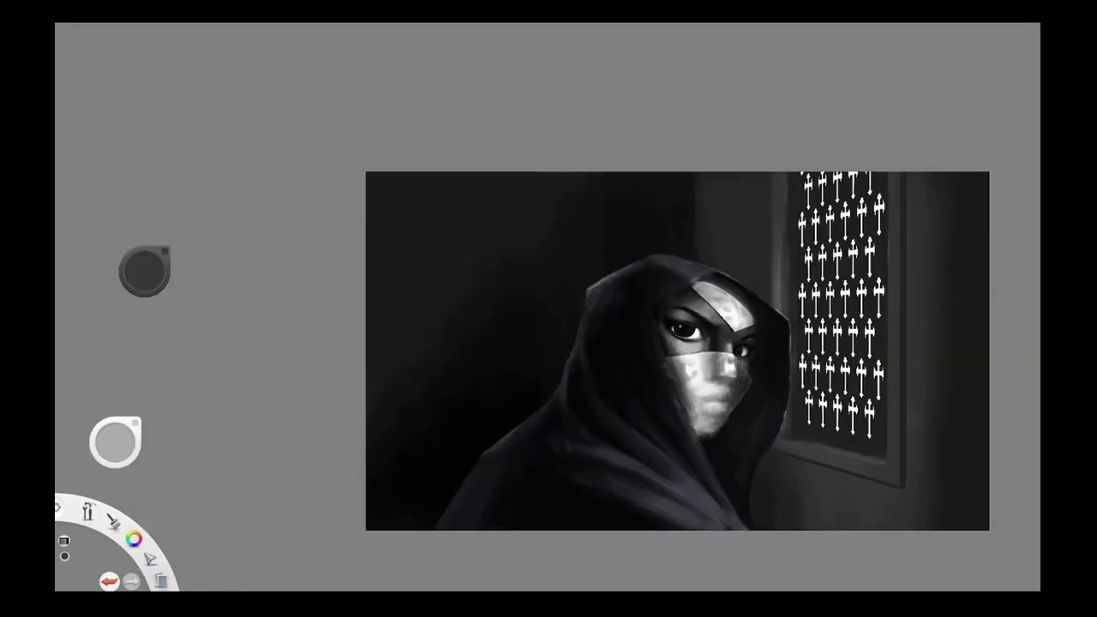
{"action": "key", "text": "s"}
{"action": "left_click_drag", "start_coordinate": [632, 343], "coordinate": [643, 413]}
{"action": "key", "text": "ctrl+z"}
{"action": "left_click_drag", "start_coordinate": [725, 361], "coordinate": [702, 384]}
{"action": "key", "text": "ctrl+z"}
Paint over the cross-shaped patches on the mask with sampled light tones, forming broad bright cloth folds.
{"action": "left_click", "coordinate": [725, 366], "text": "alt"}
{"action": "left_click", "coordinate": [688, 384], "text": "alt"}
{"action": "left_click", "coordinate": [711, 370], "text": "alt"}
{"action": "mouse_move", "coordinate": [725, 371]}
{"action": "left_mouse_down"}
{"action": "mouse_move", "coordinate": [695, 372]}
{"action": "mouse_move", "coordinate": [724, 360]}
{"action": "mouse_move", "coordinate": [695, 392]}
{"action": "mouse_move", "coordinate": [721, 358]}
{"action": "mouse_move", "coordinate": [724, 383]}
{"action": "mouse_move", "coordinate": [720, 375]}
{"action": "left_mouse_up"}
{"action": "left_click", "coordinate": [731, 366], "text": "alt"}
{"action": "left_click", "coordinate": [711, 370], "text": "alt"}
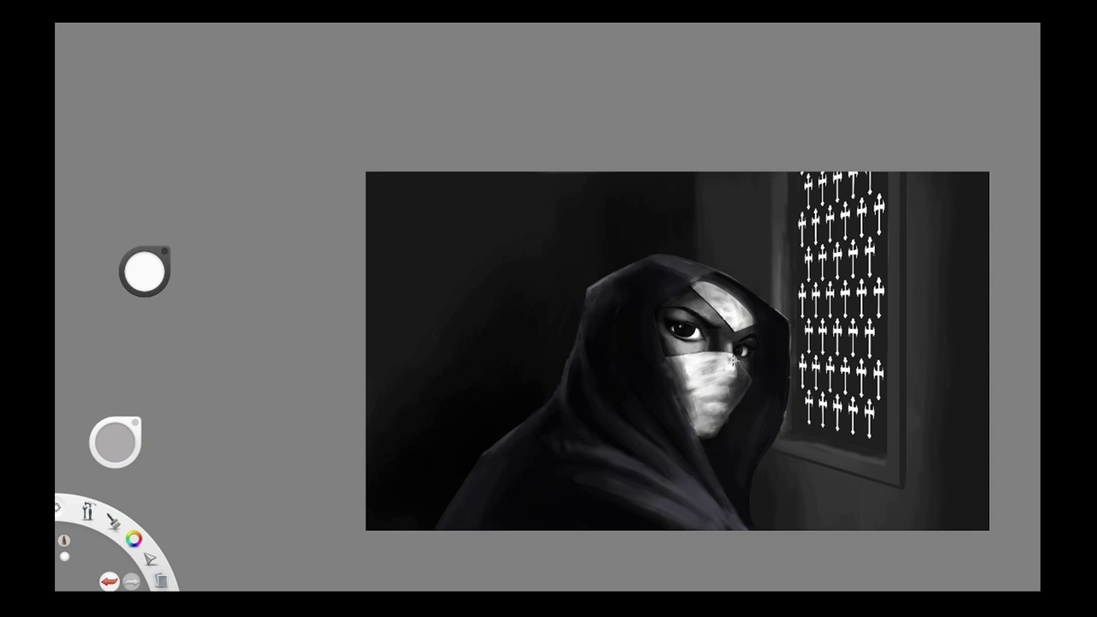
{"action": "key", "text": "alt"}
{"action": "left_click", "coordinate": [692, 391], "text": "alt"}
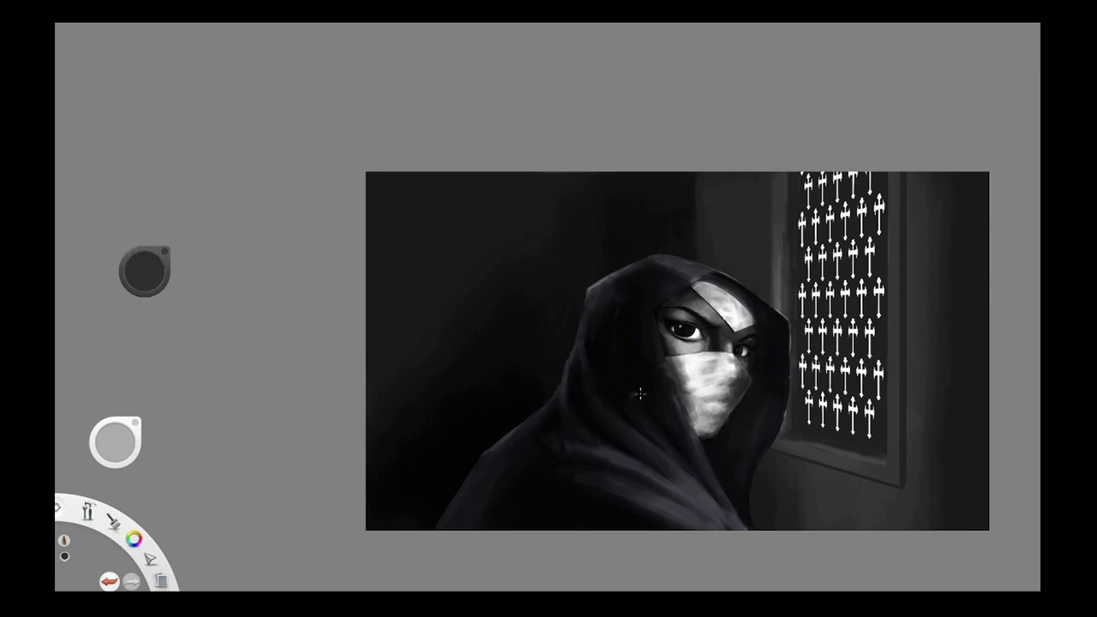
Touch up the mask's window-facing edge below the smaller eye with sampled grey tones, undoing the misplaced strokes.
{"action": "scroll", "coordinate": [750, 348], "scroll_direction": "up", "scroll_amount": 3}
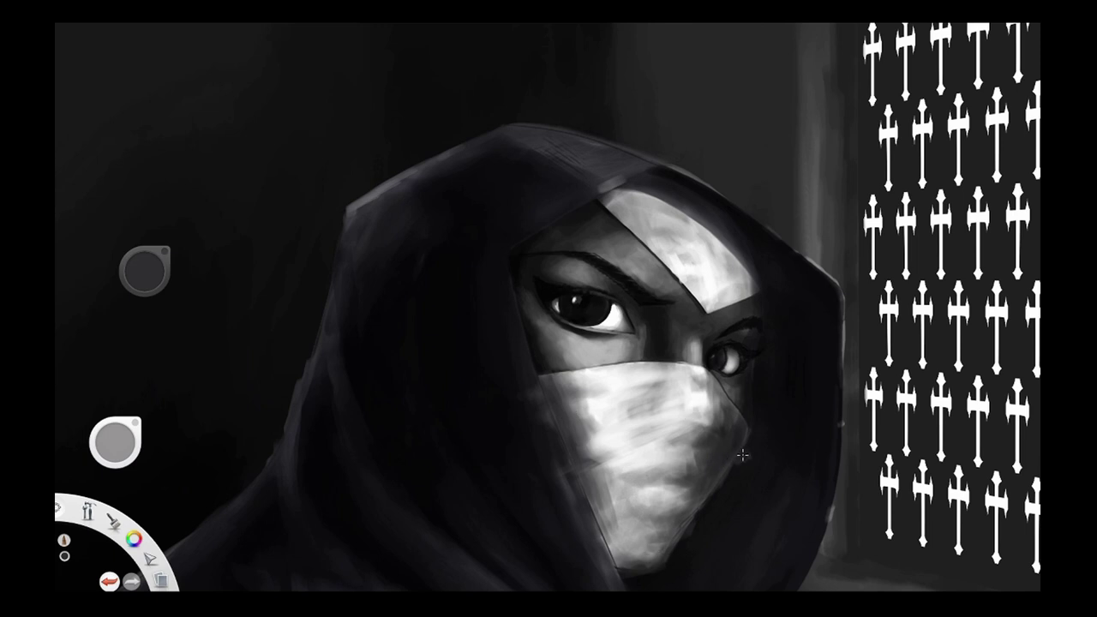
{"action": "left_click", "coordinate": [88, 145]}
{"action": "left_click_drag", "start_coordinate": [423, 298], "coordinate": [469, 379]}
{"action": "key", "text": "ctrl+z"}
{"action": "mouse_move", "coordinate": [727, 396]}
{"action": "left_mouse_down"}
{"action": "mouse_move", "coordinate": [742, 409]}
{"action": "mouse_move", "coordinate": [727, 390]}
{"action": "left_mouse_up"}
{"action": "key", "text": "ctrl+z"}
{"action": "left_click", "coordinate": [728, 391], "text": "alt"}
{"action": "left_click", "coordinate": [730, 390], "text": "alt"}
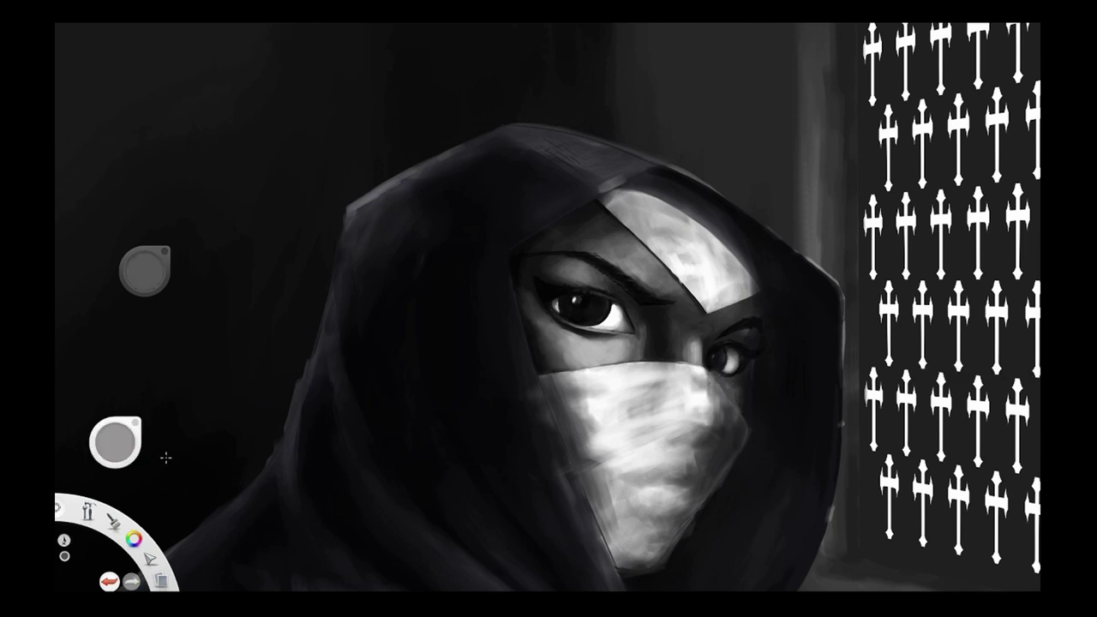
Lighten the brush color to near white and paint bright strokes toward the forehead band's lower tip.
{"action": "left_click_drag", "start_coordinate": [146, 272], "coordinate": [140, 221]}
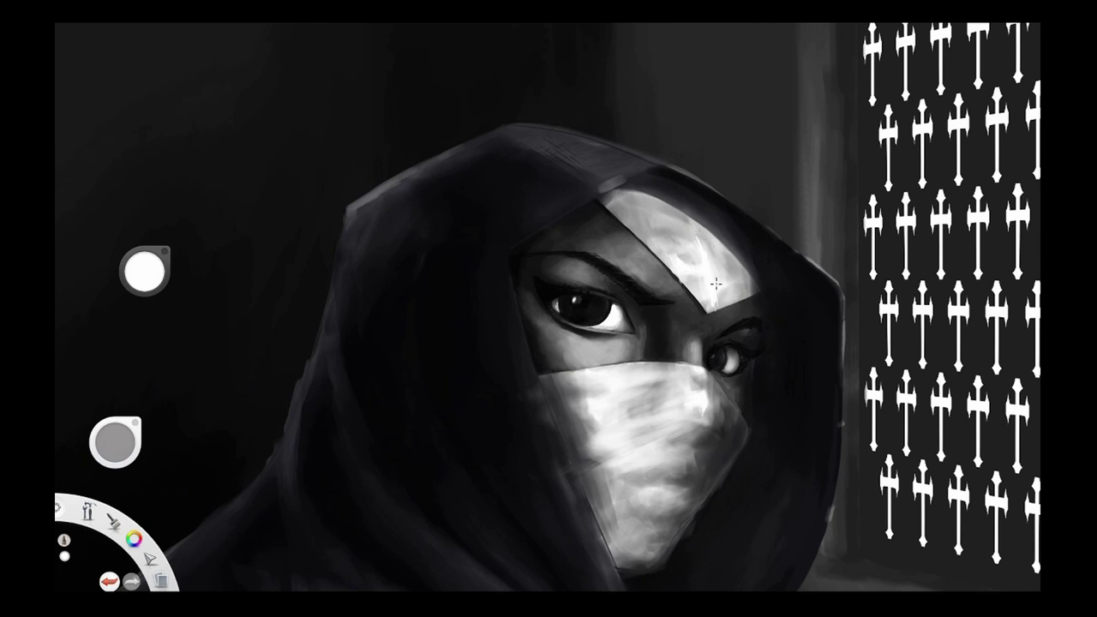
{"action": "left_click_drag", "start_coordinate": [707, 308], "coordinate": [711, 306]}
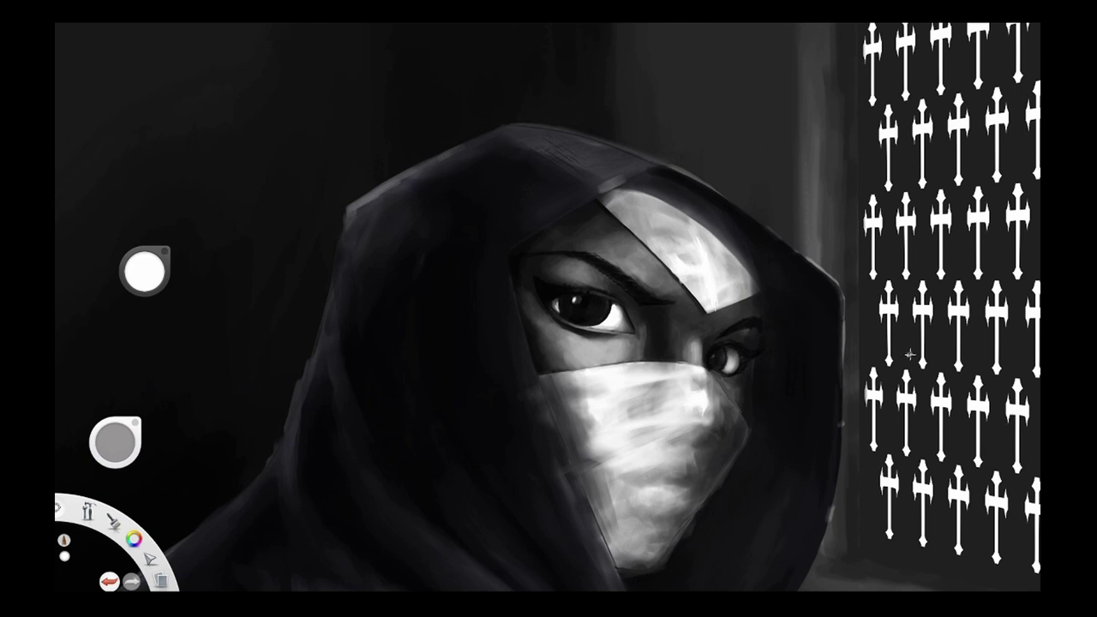
{"action": "key", "text": "space"}
{"action": "left_click_drag", "start_coordinate": [718, 377], "coordinate": [714, 447]}
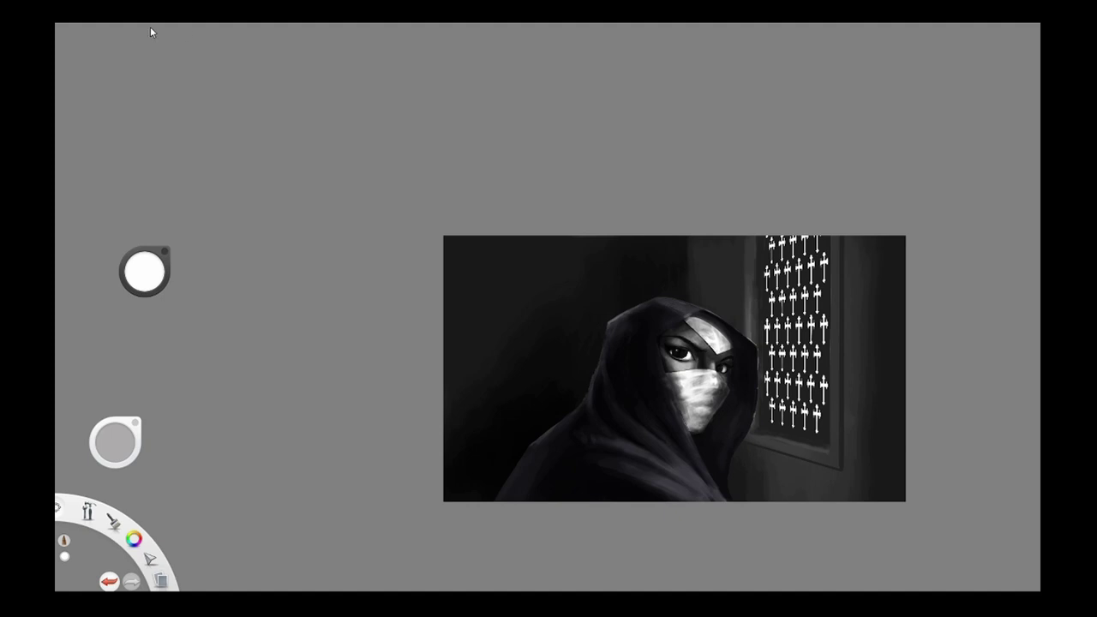
Mirror the canvas horizontally, sample a near-black tone and draw eyelashes around the smaller eye nearest the window.
{"action": "key", "text": "space"}
{"action": "mouse_move", "coordinate": [686, 369]}
{"action": "left_mouse_down"}
{"action": "mouse_move", "coordinate": [766, 282]}
{"action": "mouse_move", "coordinate": [744, 206]}
{"action": "left_mouse_up"}
{"action": "key", "text": "alt"}
{"action": "left_click", "coordinate": [512, 470], "text": "alt"}
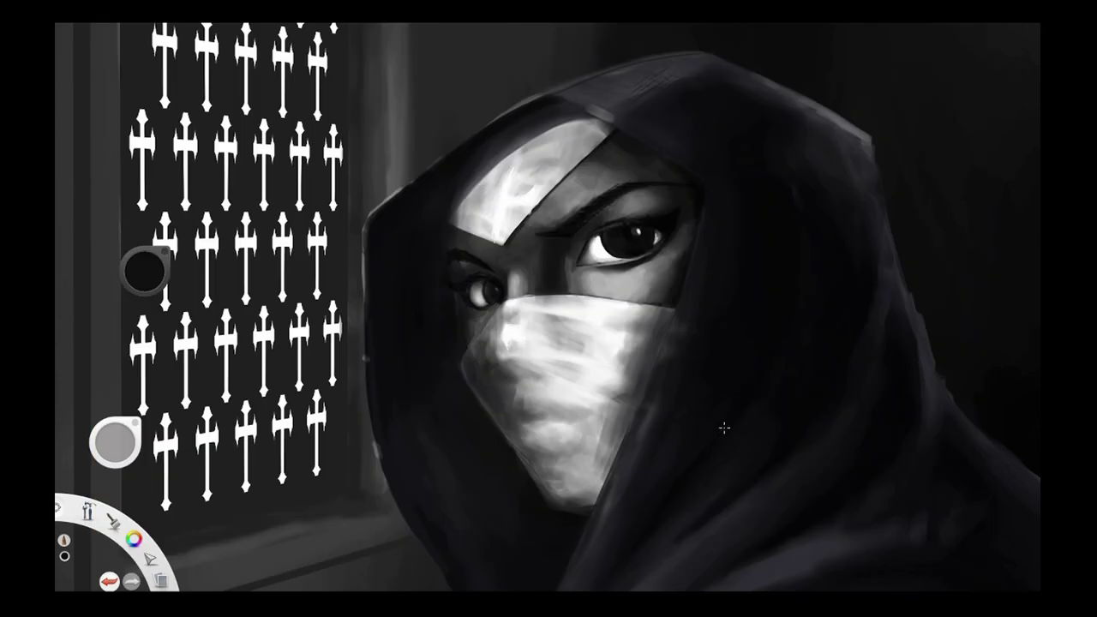
{"action": "left_click_drag", "start_coordinate": [635, 288], "coordinate": [674, 263]}
{"action": "key", "text": "ctrl+z"}
{"action": "key", "text": "b"}
{"action": "key", "text": "space"}
{"action": "left_click_drag", "start_coordinate": [536, 331], "coordinate": [544, 308]}
{"action": "left_click_drag", "start_coordinate": [294, 228], "coordinate": [277, 235]}
{"action": "mouse_move", "coordinate": [331, 209]}
{"action": "left_mouse_down"}
{"action": "mouse_move", "coordinate": [309, 230]}
{"action": "mouse_move", "coordinate": [275, 217]}
{"action": "mouse_move", "coordinate": [301, 263]}
{"action": "mouse_move", "coordinate": [290, 288]}
{"action": "left_mouse_up"}
Draw fine black eyelashes along the upper lid and outer corner of the larger eye.
{"action": "key", "text": "space"}
{"action": "left_click_drag", "start_coordinate": [726, 202], "coordinate": [547, 415]}
{"action": "left_click_drag", "start_coordinate": [672, 233], "coordinate": [639, 247]}
{"action": "left_click_drag", "start_coordinate": [769, 281], "coordinate": [787, 288]}
{"action": "left_click_drag", "start_coordinate": [767, 291], "coordinate": [782, 298]}
{"action": "left_click_drag", "start_coordinate": [750, 305], "coordinate": [763, 317]}
{"action": "left_click_drag", "start_coordinate": [599, 259], "coordinate": [591, 246]}
{"action": "mouse_move", "coordinate": [585, 260]}
{"action": "left_mouse_down"}
{"action": "mouse_move", "coordinate": [571, 248]}
{"action": "mouse_move", "coordinate": [556, 258]}
{"action": "left_mouse_up"}
{"action": "mouse_move", "coordinate": [561, 271]}
{"action": "left_mouse_down"}
{"action": "mouse_move", "coordinate": [544, 260]}
{"action": "mouse_move", "coordinate": [587, 244]}
{"action": "left_mouse_up"}
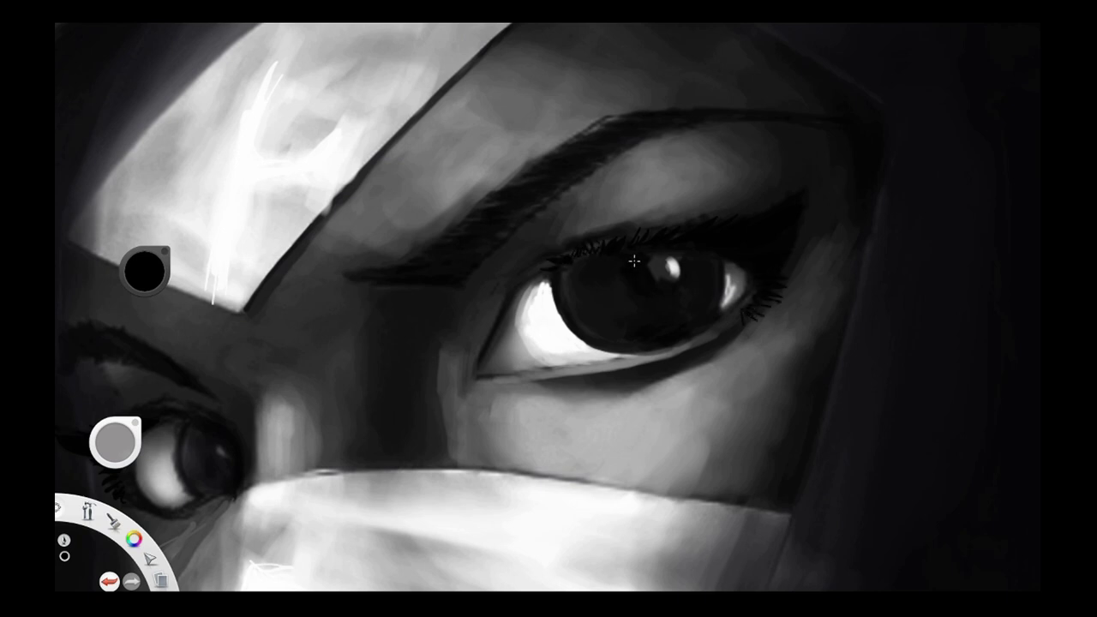
{"action": "key", "text": "space"}
{"action": "left_click_drag", "start_coordinate": [630, 352], "coordinate": [564, 448]}
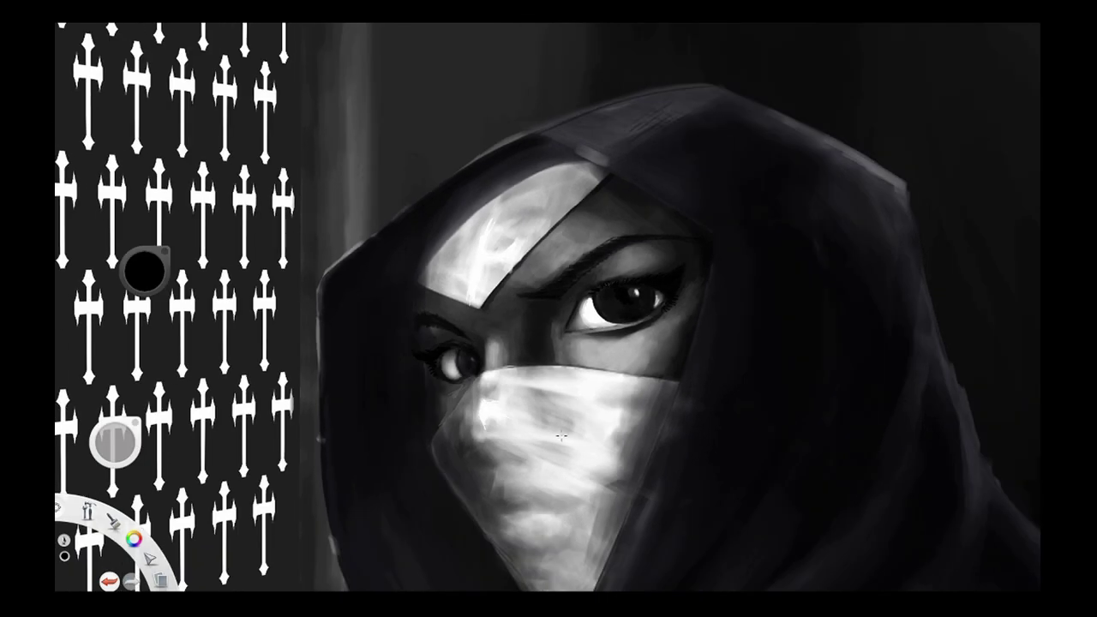
Paint long dark strokes down the inside of the hood's window-facing edge to deepen its folds.
{"action": "key", "text": "space"}
{"action": "left_click_drag", "start_coordinate": [421, 440], "coordinate": [583, 334]}
{"action": "key", "text": "space"}
{"action": "left_click_drag", "start_coordinate": [394, 337], "coordinate": [398, 431]}
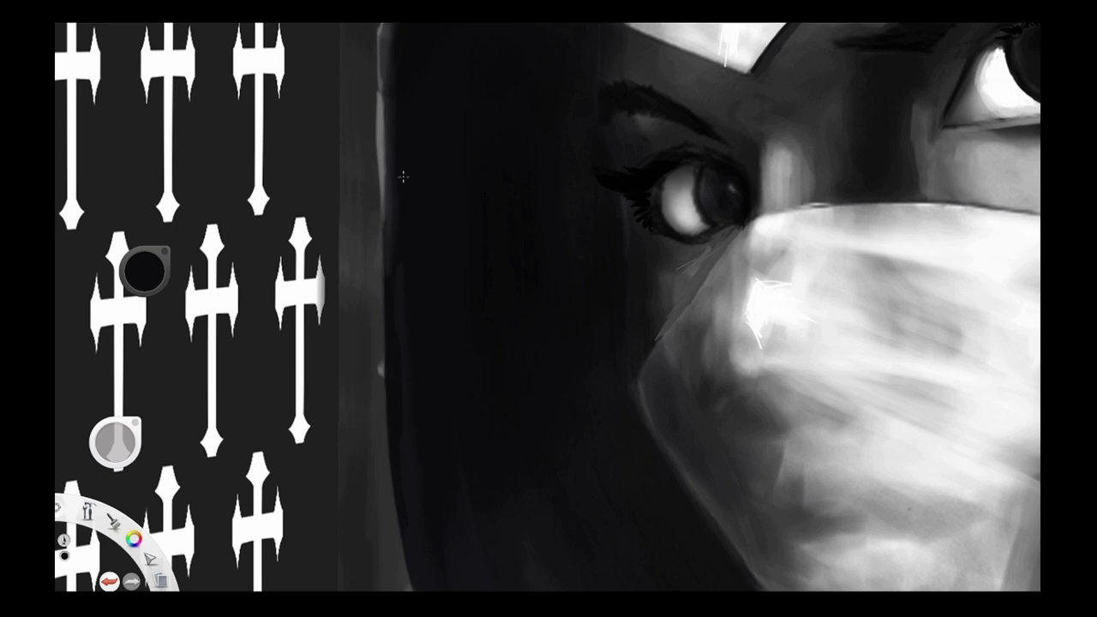
{"action": "key", "text": "space"}
{"action": "left_click_drag", "start_coordinate": [517, 436], "coordinate": [532, 212]}
{"action": "left_click_drag", "start_coordinate": [432, 353], "coordinate": [449, 421]}
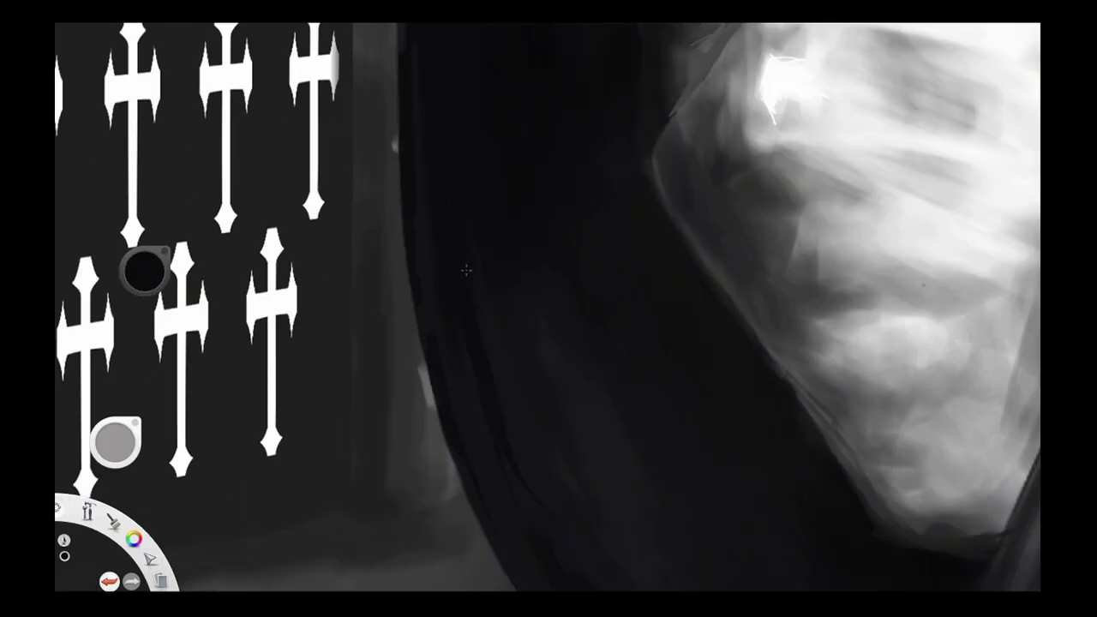
{"action": "scroll", "coordinate": [466, 372], "scroll_direction": "down", "scroll_amount": 5}
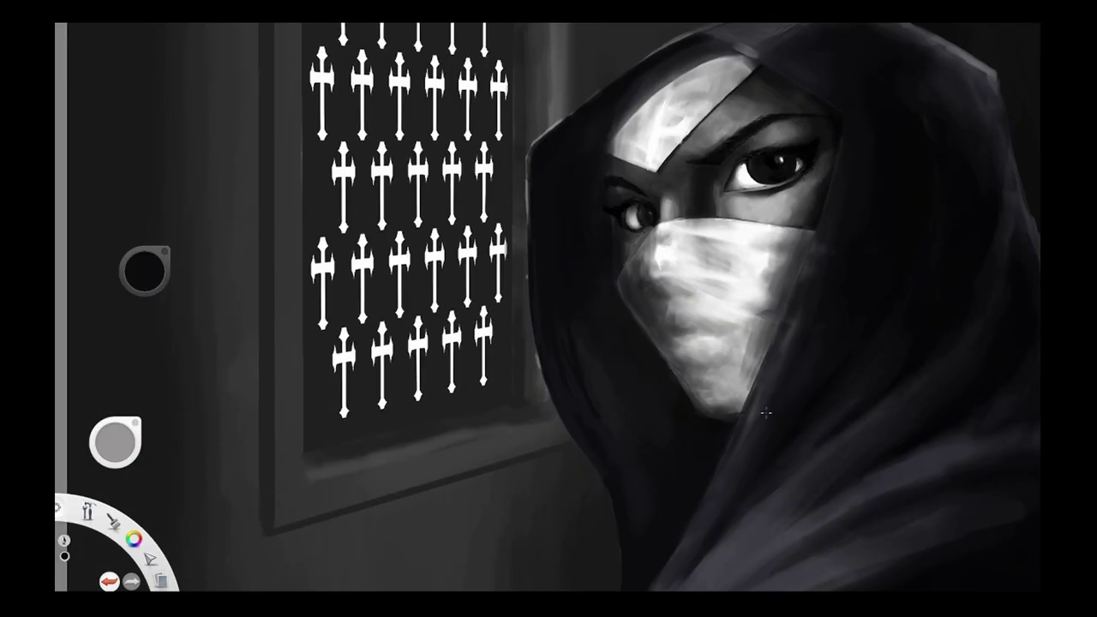
{"action": "key", "text": "space"}
{"action": "mouse_move", "coordinate": [686, 350]}
{"action": "left_mouse_down"}
{"action": "mouse_move", "coordinate": [602, 401]}
{"action": "mouse_move", "coordinate": [657, 449]}
{"action": "left_mouse_up"}
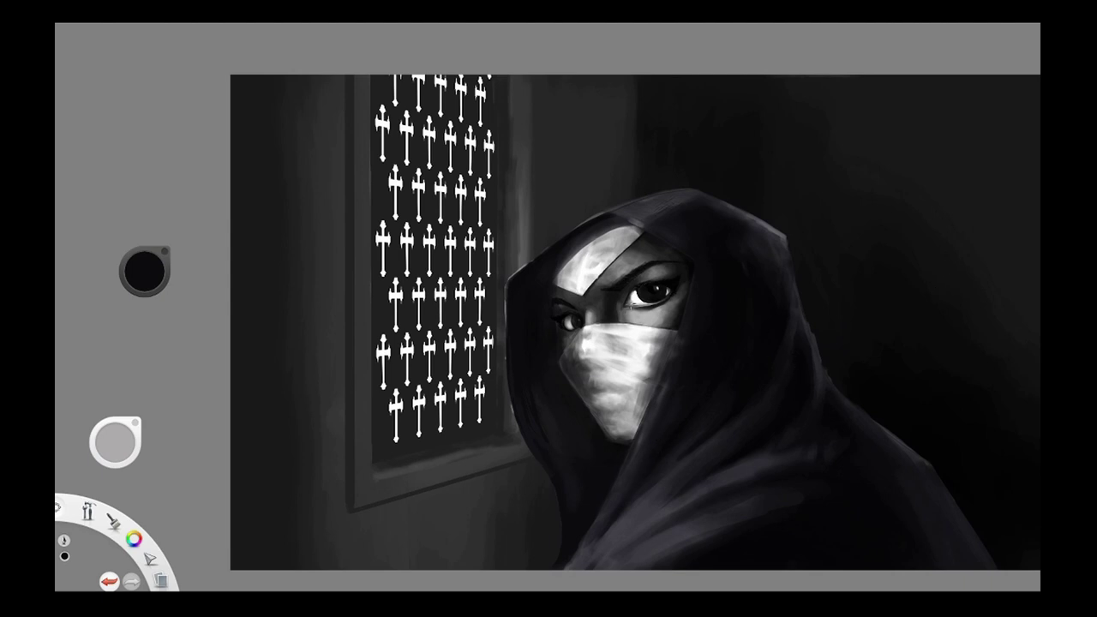
Brighten the eye white at the larger eye's outer corner with a sampled light tone.
{"action": "scroll", "coordinate": [647, 310], "scroll_direction": "up", "scroll_amount": 5}
{"action": "left_click", "coordinate": [618, 271], "text": "alt"}
{"action": "left_click", "coordinate": [772, 227], "text": "alt"}
{"action": "left_click_drag", "start_coordinate": [772, 223], "coordinate": [765, 252]}
{"action": "key", "text": "ctrl+z"}
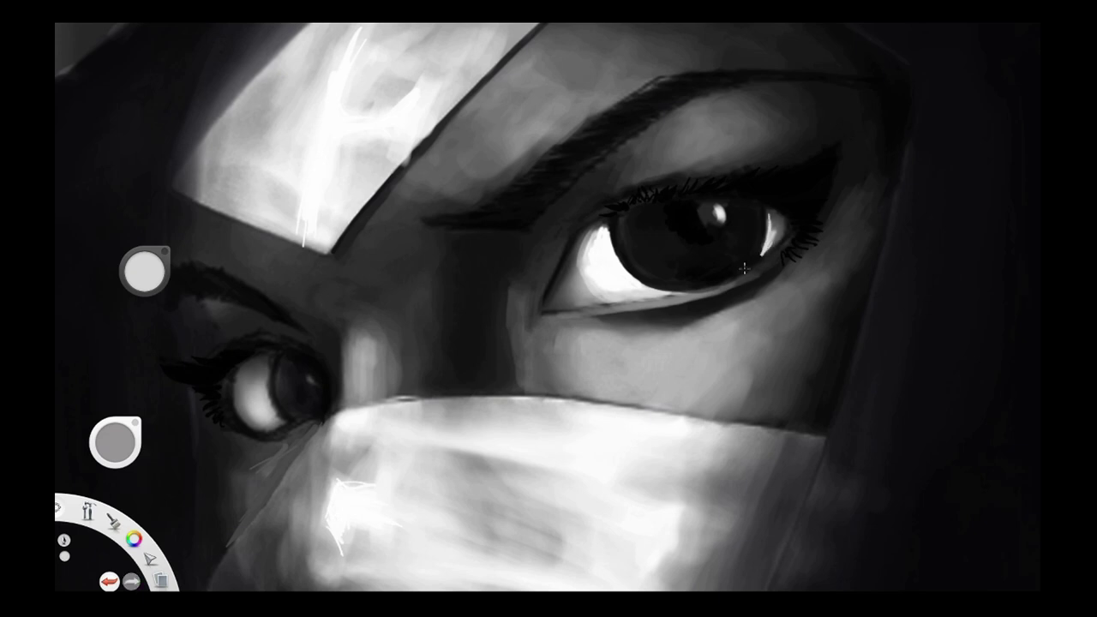
Draw fine radial lines around the larger eye's iris using sampled dark and grey tones.
{"action": "left_click", "coordinate": [637, 228], "text": "alt"}
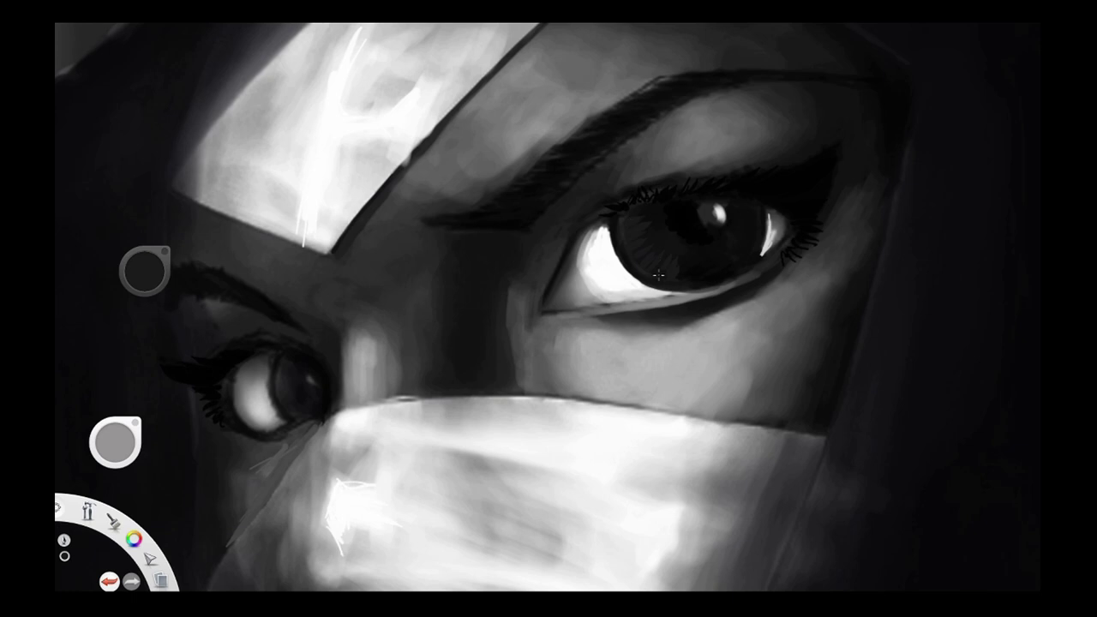
{"action": "scroll", "coordinate": [680, 326], "scroll_direction": "down", "scroll_amount": 5}
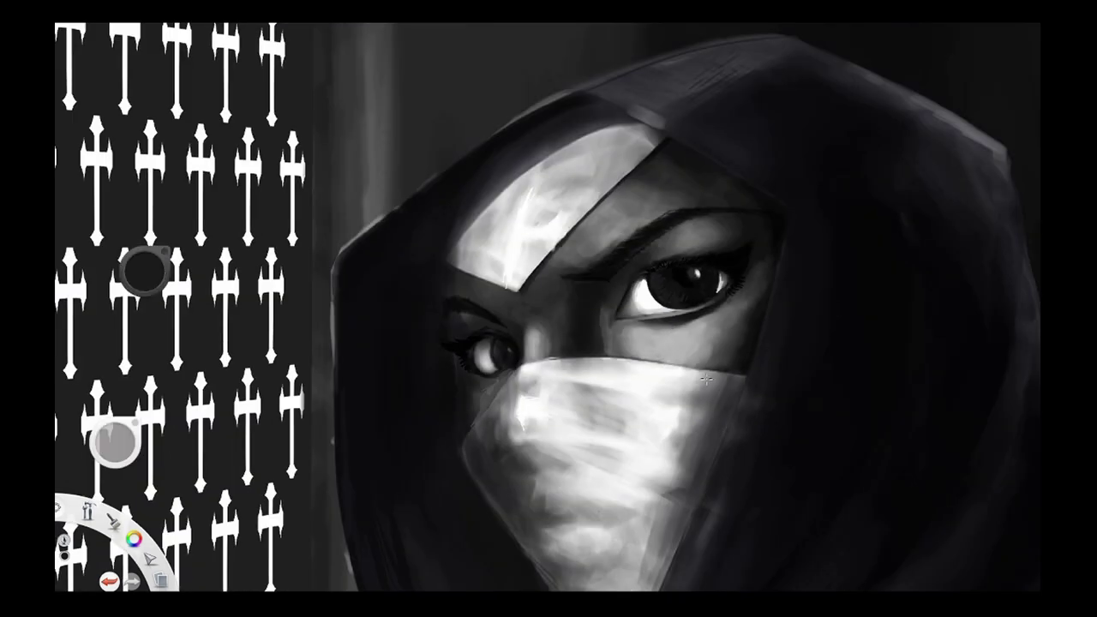
{"action": "scroll", "coordinate": [723, 282], "scroll_direction": "up", "scroll_amount": 5}
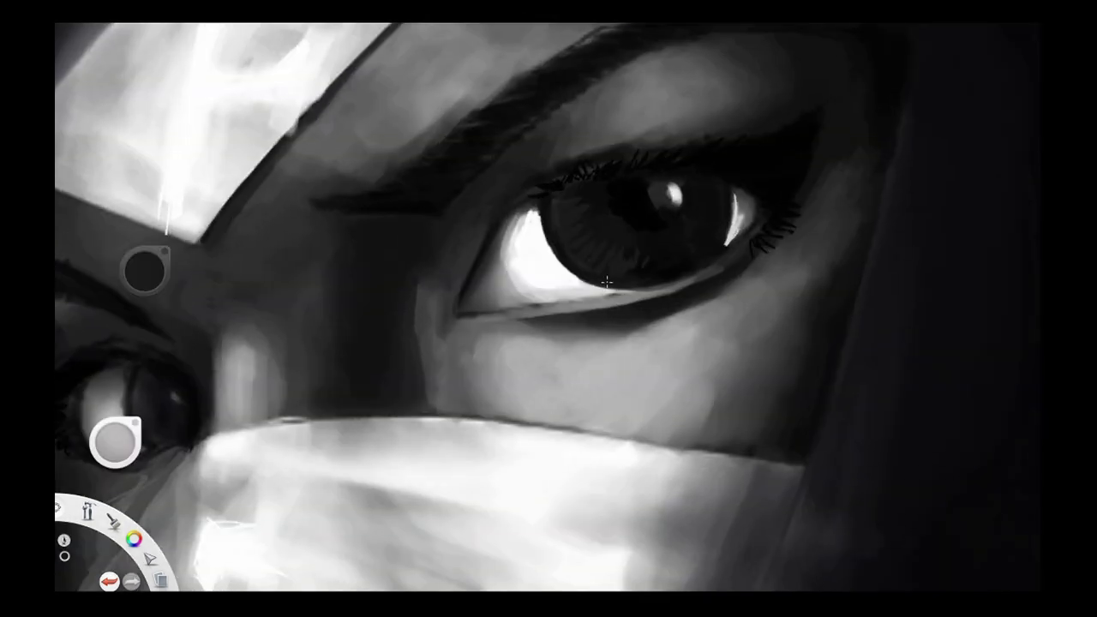
{"action": "mouse_move", "coordinate": [715, 192]}
{"action": "left_mouse_down"}
{"action": "mouse_move", "coordinate": [696, 188]}
{"action": "mouse_move", "coordinate": [698, 202]}
{"action": "left_mouse_up"}
{"action": "left_click_drag", "start_coordinate": [718, 217], "coordinate": [692, 211]}
{"action": "key", "text": "ctrl+z"}
{"action": "left_click_drag", "start_coordinate": [704, 252], "coordinate": [691, 227]}
{"action": "mouse_move", "coordinate": [687, 257]}
{"action": "left_mouse_down"}
{"action": "mouse_move", "coordinate": [680, 232]}
{"action": "mouse_move", "coordinate": [673, 249]}
{"action": "left_mouse_up"}
{"action": "left_click_drag", "start_coordinate": [668, 265], "coordinate": [663, 251]}
{"action": "scroll", "coordinate": [681, 304], "scroll_direction": "down", "scroll_amount": 5}
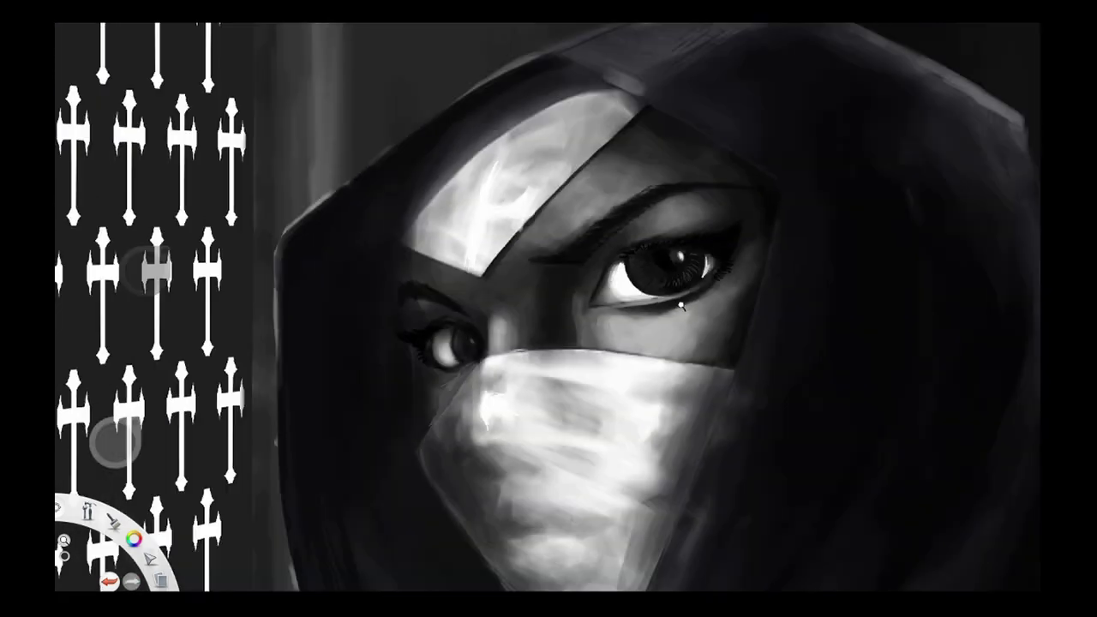
Undo the last two strokes and soften the radial lines on the side of the iris nearest the highlight.
{"action": "scroll", "coordinate": [682, 305], "scroll_direction": "up", "scroll_amount": 5}
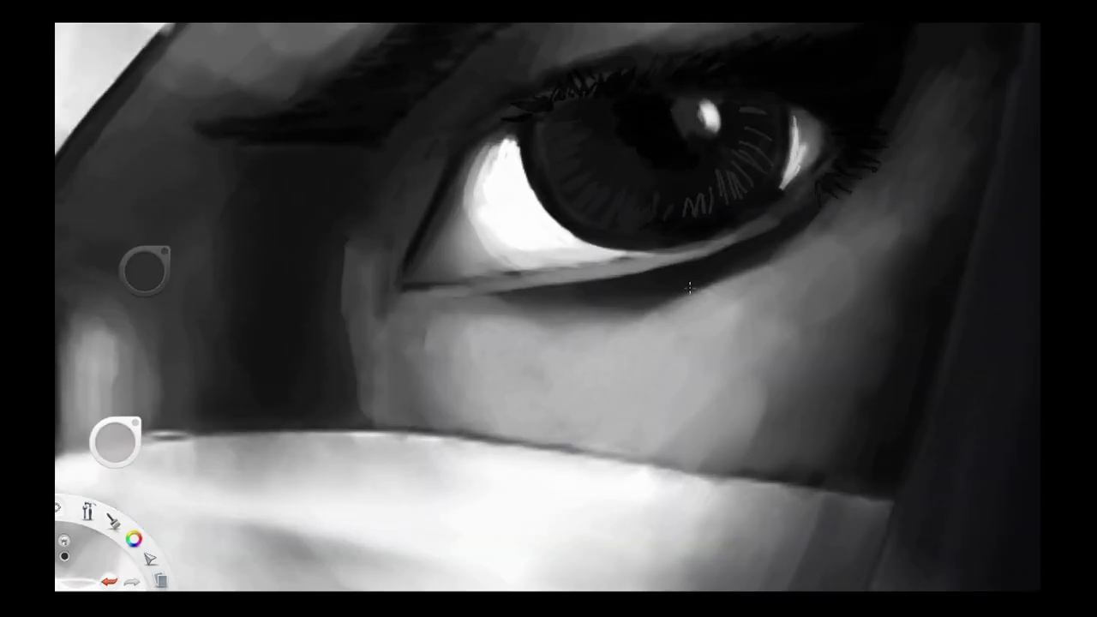
{"action": "key", "text": "ctrl+z"}
{"action": "key", "text": "ctrl+z"}
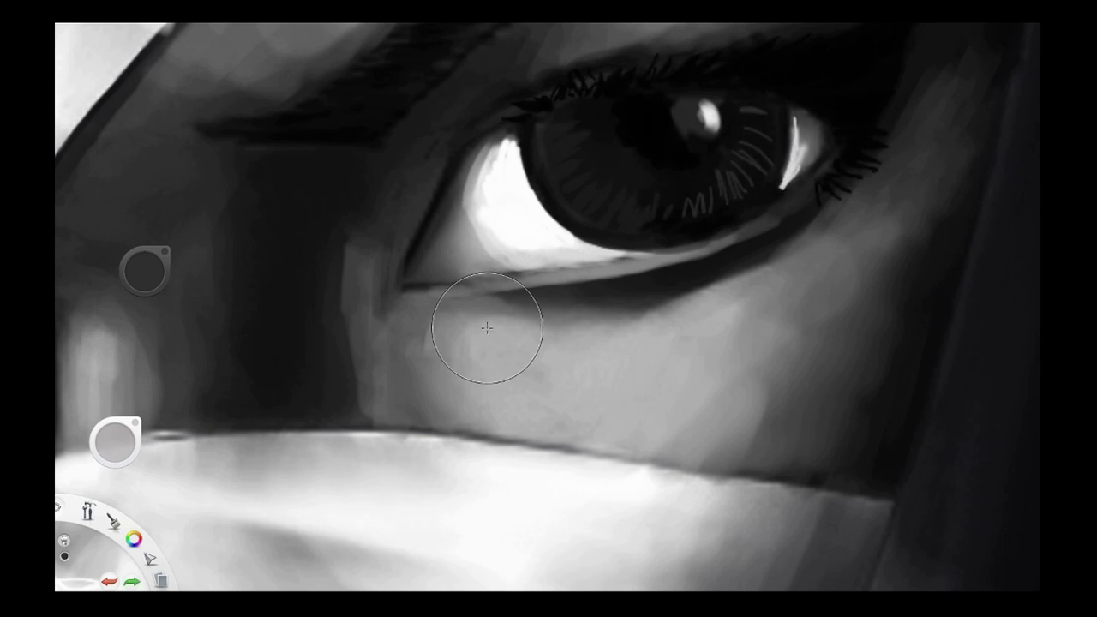
{"action": "left_click_drag", "start_coordinate": [756, 126], "coordinate": [780, 181]}
{"action": "key", "text": "space"}
{"action": "left_click_drag", "start_coordinate": [675, 302], "coordinate": [684, 305]}
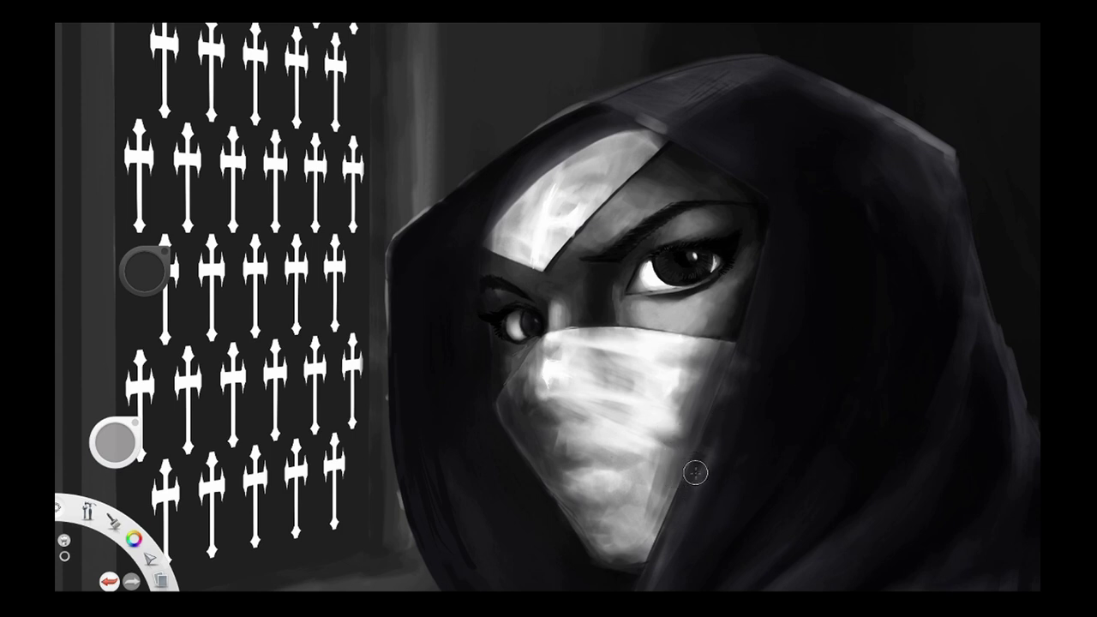
{"action": "key", "text": "ctrl+z"}
{"action": "left_click_drag", "start_coordinate": [649, 432], "coordinate": [673, 434]}
{"action": "key", "text": "ctrl+z"}
Repaint the mask's edge and the skin directly below the smaller eye with sampled grey tones.
{"action": "left_click", "coordinate": [96, 156]}
{"action": "left_click", "coordinate": [658, 431], "text": "alt"}
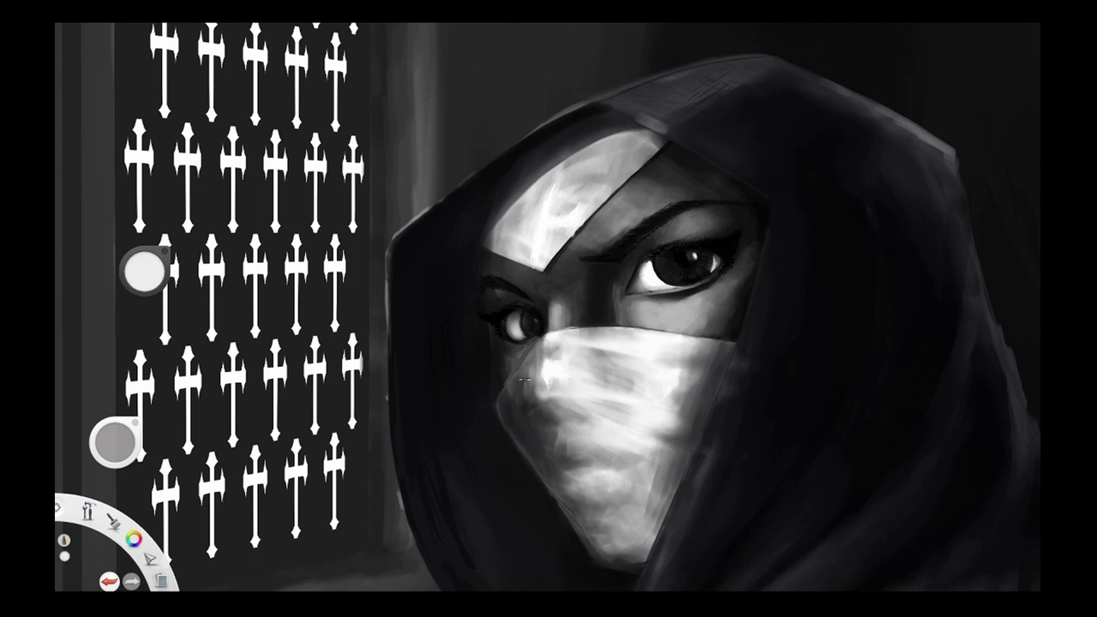
{"action": "scroll", "coordinate": [558, 380], "scroll_direction": "up", "scroll_amount": 5}
{"action": "left_click_drag", "start_coordinate": [354, 365], "coordinate": [312, 412]}
{"action": "left_click", "coordinate": [356, 345], "text": "alt"}
{"action": "left_click", "coordinate": [380, 276], "text": "alt"}
{"action": "left_click_drag", "start_coordinate": [390, 261], "coordinate": [352, 279]}
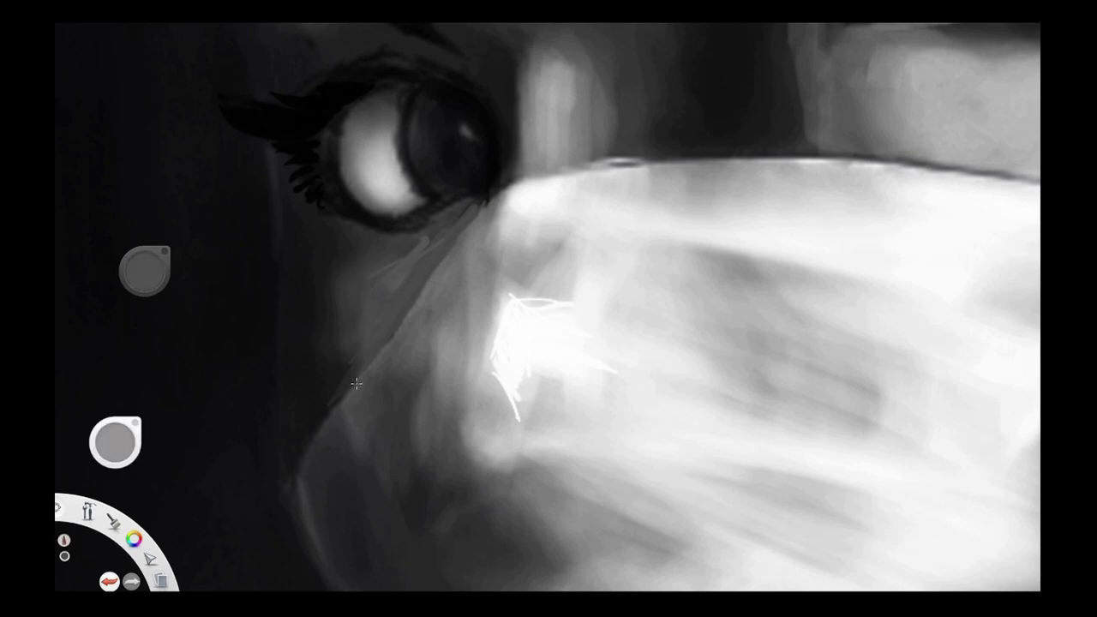
{"action": "scroll", "coordinate": [356, 383], "scroll_direction": "down", "scroll_amount": 5}
{"action": "scroll", "coordinate": [542, 306], "scroll_direction": "up", "scroll_amount": 5}
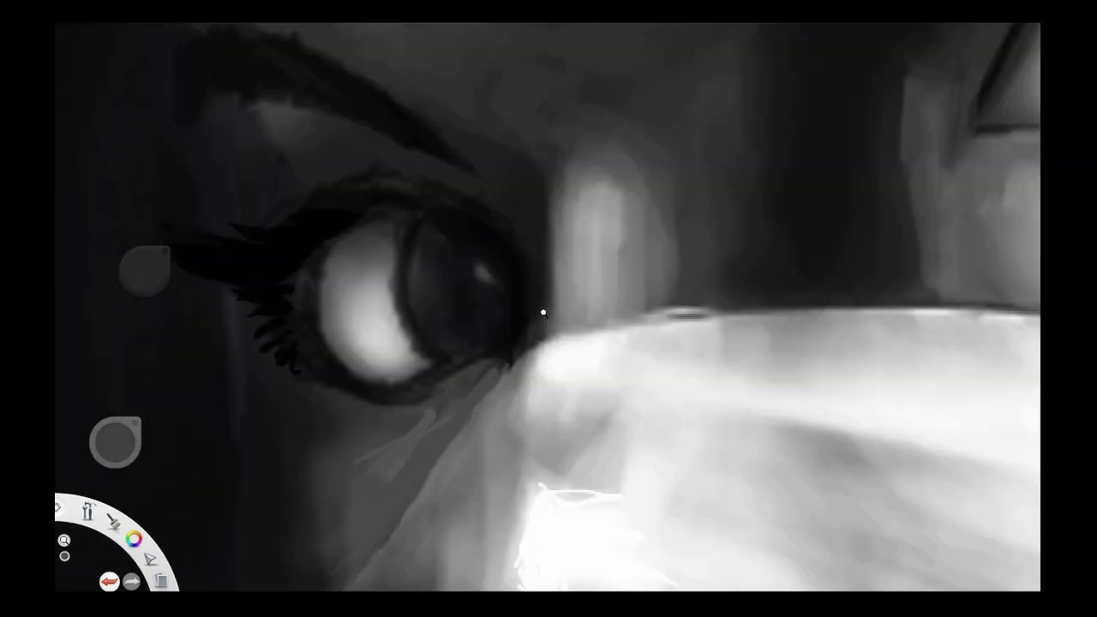
Darken the hood's interior beside the smaller eye and the mask's window-facing edge with near-black strokes.
{"action": "mouse_move", "coordinate": [348, 375]}
{"action": "left_mouse_down"}
{"action": "mouse_move", "coordinate": [348, 343]}
{"action": "mouse_move", "coordinate": [350, 447]}
{"action": "mouse_move", "coordinate": [346, 373]}
{"action": "mouse_move", "coordinate": [329, 306]}
{"action": "left_mouse_up"}
{"action": "key", "text": "space"}
{"action": "left_click_drag", "start_coordinate": [534, 468], "coordinate": [589, 238]}
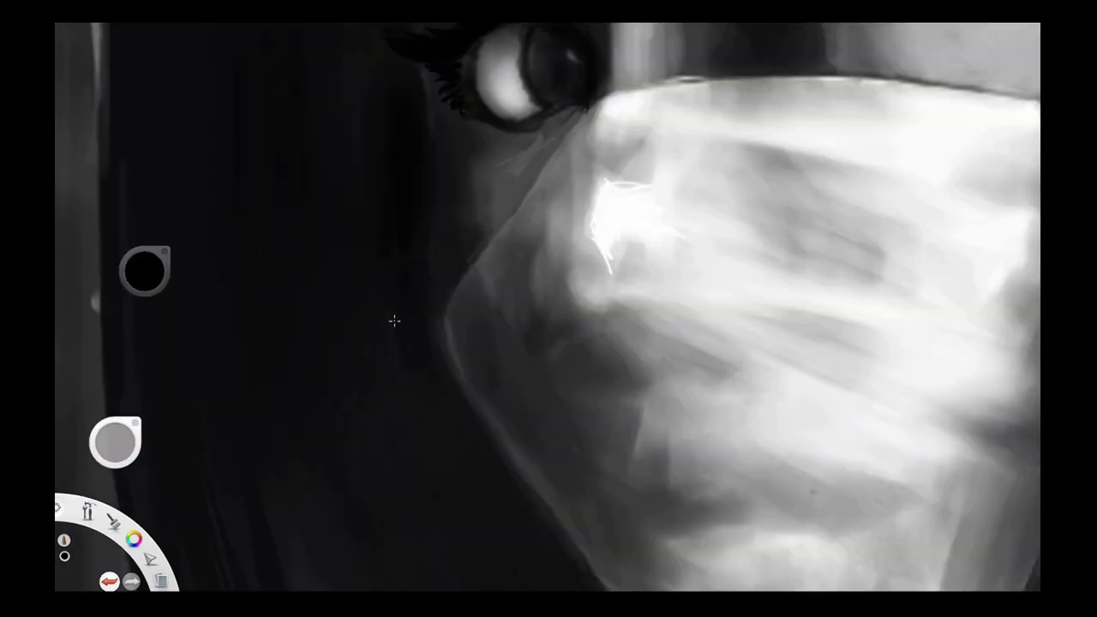
{"action": "key", "text": "space"}
{"action": "left_click_drag", "start_coordinate": [622, 342], "coordinate": [476, 341]}
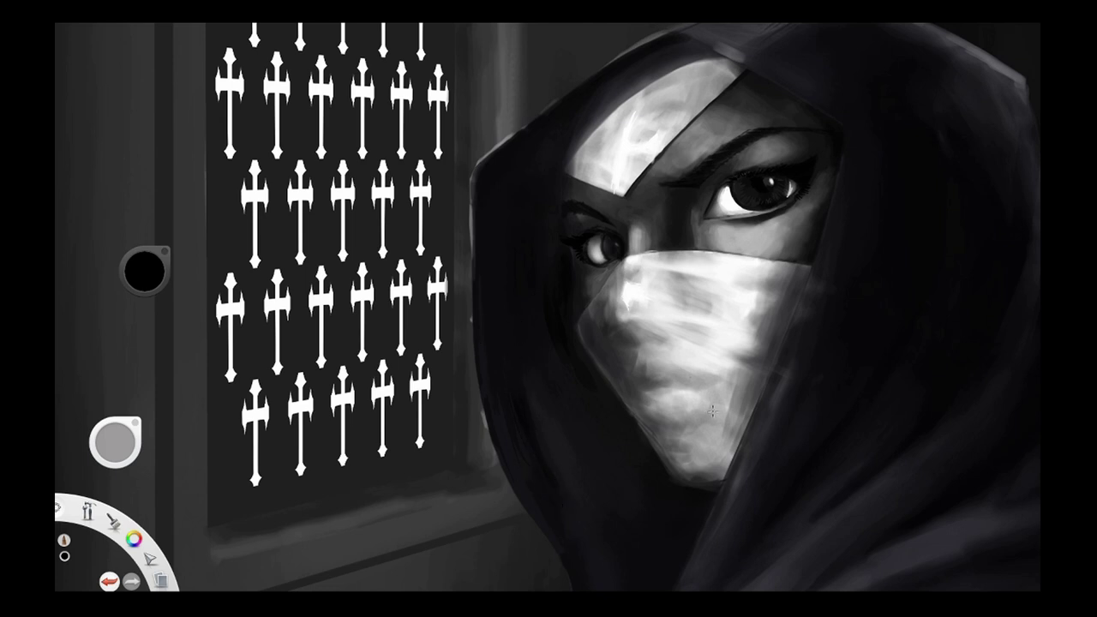
{"action": "key", "text": "space"}
{"action": "mouse_move", "coordinate": [658, 368]}
{"action": "left_mouse_down"}
{"action": "mouse_move", "coordinate": [507, 369]}
{"action": "mouse_move", "coordinate": [754, 391]}
{"action": "left_mouse_up"}
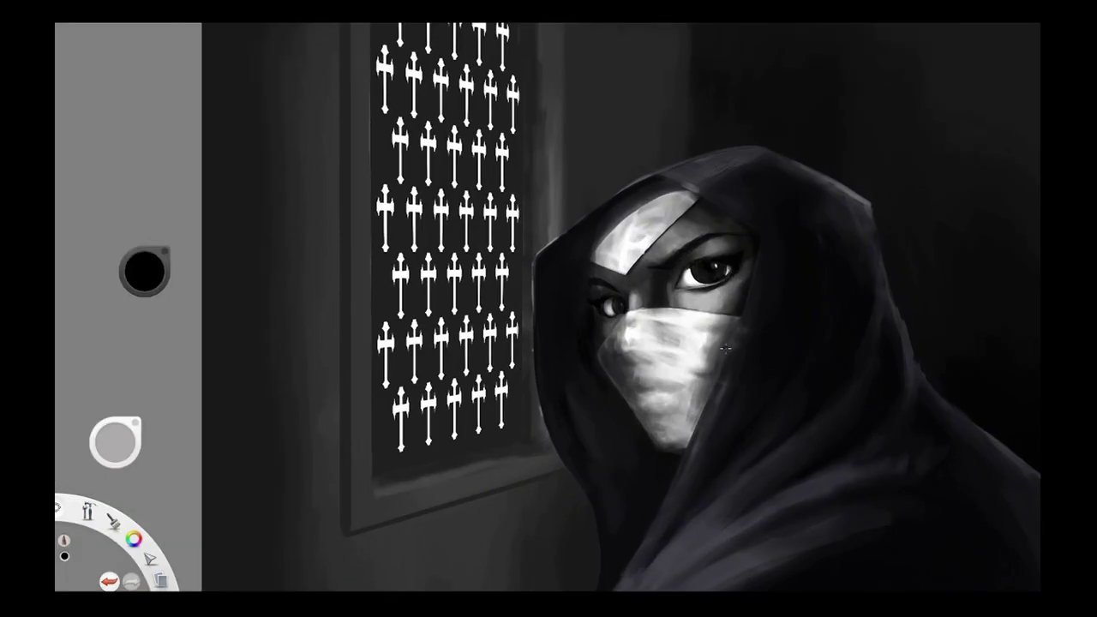
Airbrush faint white light beams from the window crosses across the hooded figure and the dark background.
{"action": "left_click", "coordinate": [94, 78]}
{"action": "scroll", "coordinate": [569, 312], "scroll_direction": "down", "scroll_amount": 3}
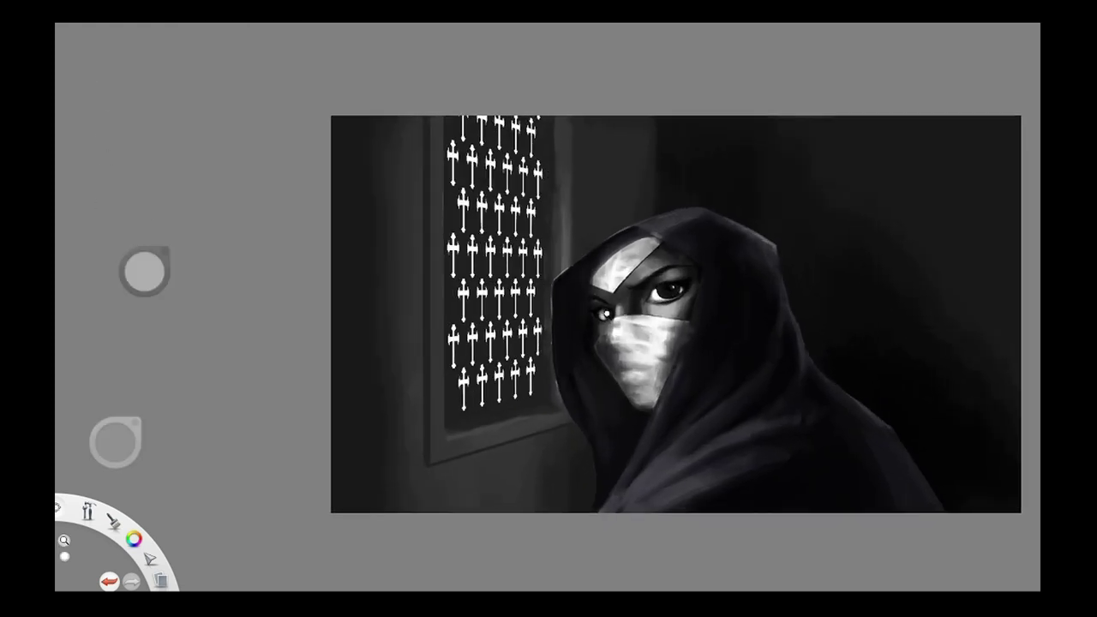
{"action": "mouse_move", "coordinate": [462, 302]}
{"action": "left_mouse_down"}
{"action": "mouse_move", "coordinate": [789, 405]}
{"action": "mouse_move", "coordinate": [815, 424]}
{"action": "left_mouse_up"}
{"action": "left_click_drag", "start_coordinate": [463, 249], "coordinate": [909, 346]}
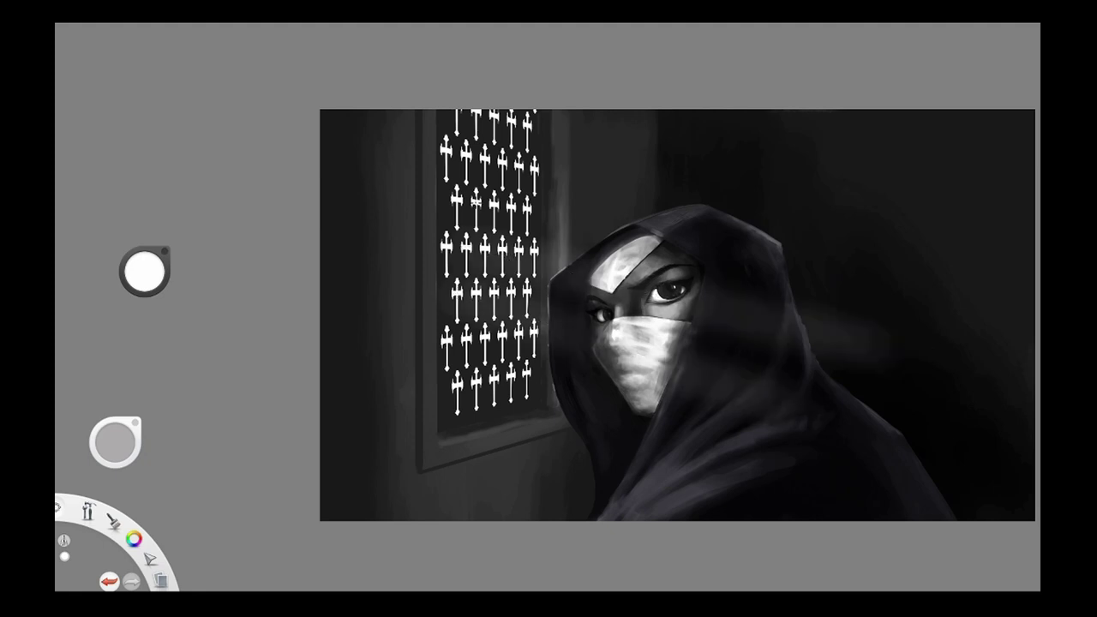
{"action": "left_click_drag", "start_coordinate": [476, 203], "coordinate": [950, 239]}
{"action": "left_click_drag", "start_coordinate": [474, 229], "coordinate": [986, 300]}
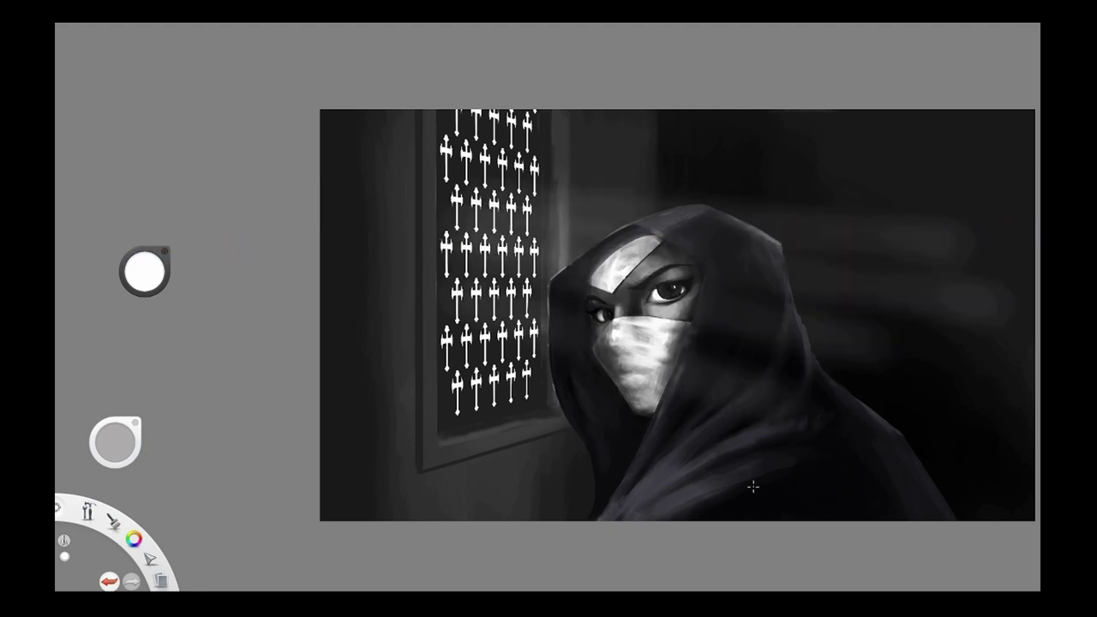
{"action": "left_click_drag", "start_coordinate": [466, 341], "coordinate": [675, 520]}
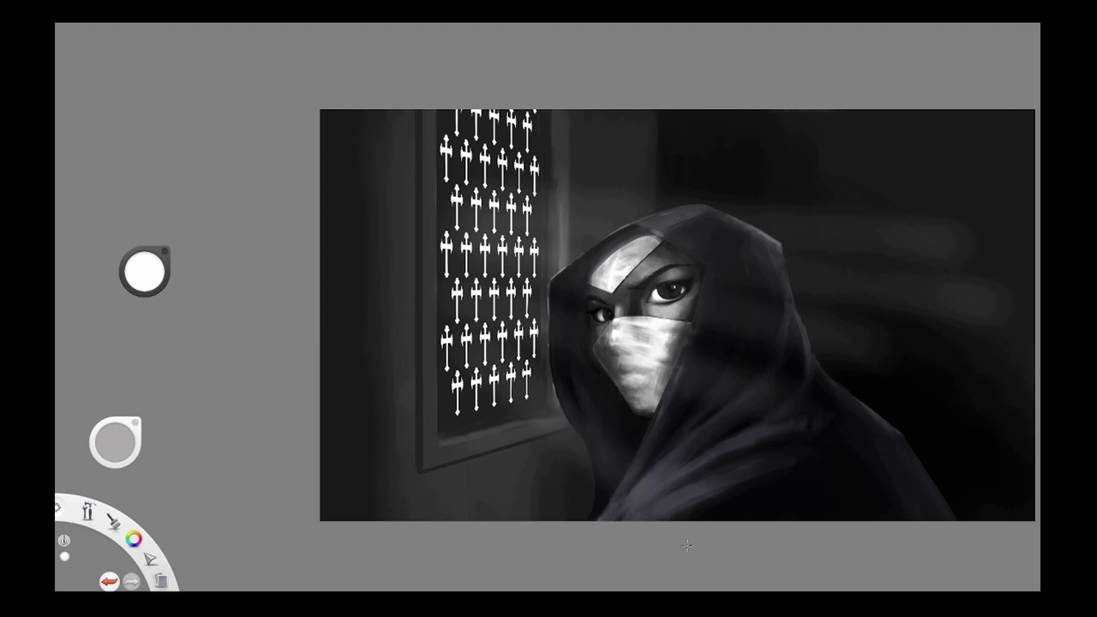
{"action": "key", "text": "space"}
{"action": "left_click_drag", "start_coordinate": [767, 390], "coordinate": [637, 382]}
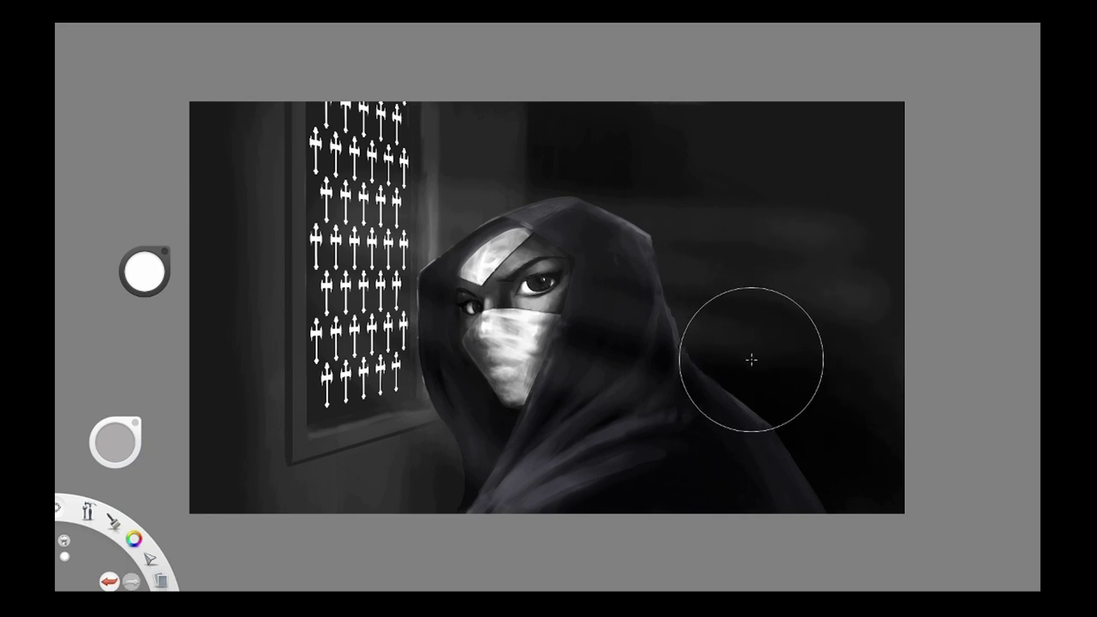
{"action": "left_click", "coordinate": [144, 225]}
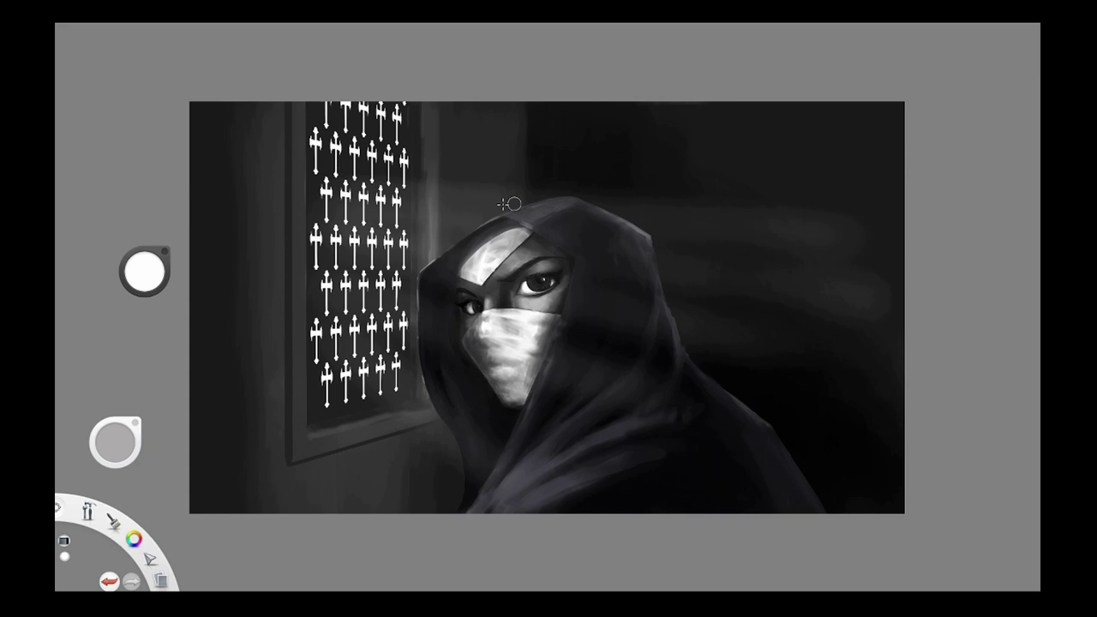
Fade the light beams in the dark background behind the hooded figure with a large soft eraser.
{"action": "mouse_move", "coordinate": [846, 290]}
{"action": "left_mouse_down"}
{"action": "mouse_move", "coordinate": [749, 237]}
{"action": "mouse_move", "coordinate": [762, 309]}
{"action": "mouse_move", "coordinate": [832, 386]}
{"action": "left_mouse_up"}
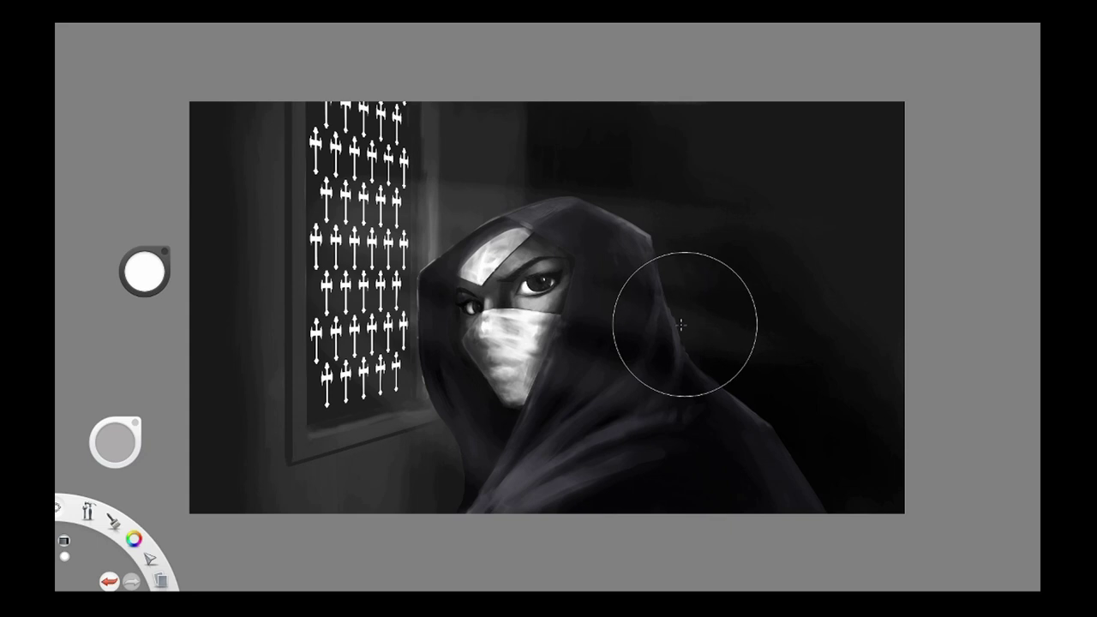
{"action": "left_click", "coordinate": [72, 341]}
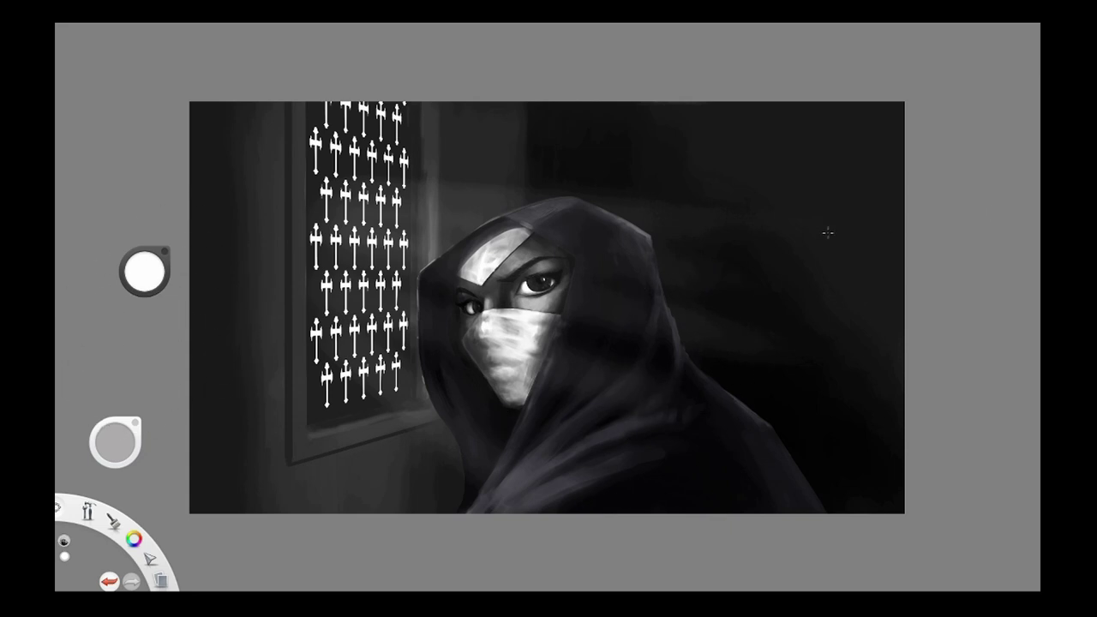
{"action": "left_click", "coordinate": [144, 273]}
{"action": "left_click_drag", "start_coordinate": [125, 304], "coordinate": [125, 324]}
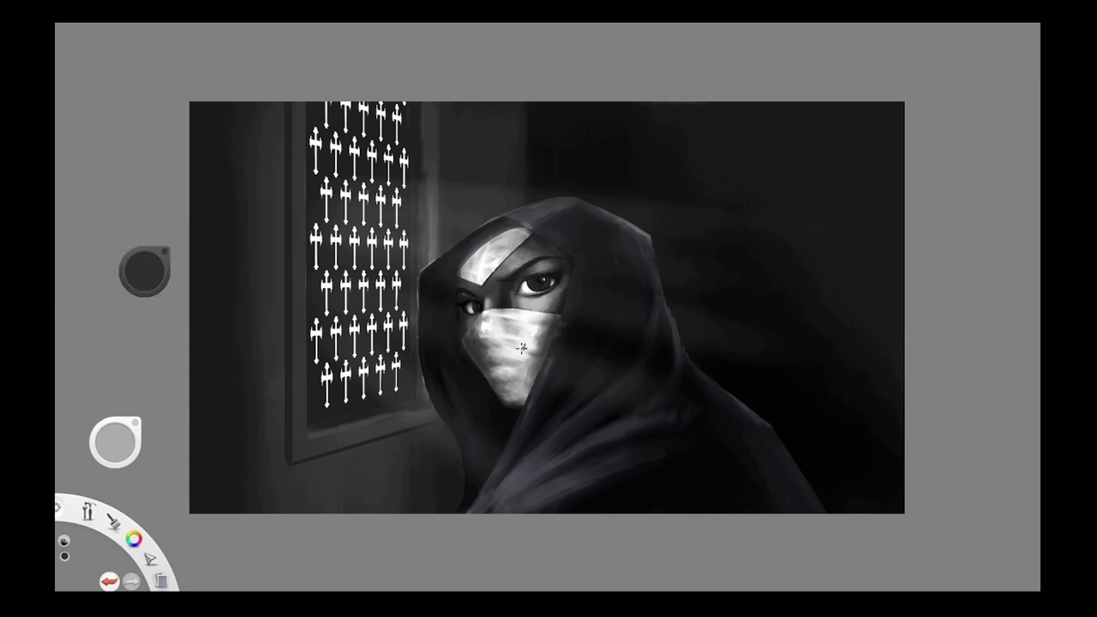
{"action": "key", "text": "ctrl+z"}
{"action": "left_click", "coordinate": [523, 347]}
{"action": "key", "text": "ctrl+z"}
{"action": "left_click_drag", "start_coordinate": [527, 350], "coordinate": [536, 375]}
{"action": "key", "text": "ctrl+z"}
{"action": "left_click_drag", "start_coordinate": [994, 427], "coordinate": [976, 424]}
{"action": "mouse_move", "coordinate": [525, 346]}
{"action": "left_mouse_down"}
{"action": "mouse_move", "coordinate": [538, 377]}
{"action": "mouse_move", "coordinate": [535, 332]}
{"action": "left_mouse_up"}
{"action": "key", "text": "ctrl+z"}
{"action": "key", "text": "ctrl+z"}
{"action": "key", "text": "ctrl+z"}
{"action": "left_click", "coordinate": [262, 412]}
{"action": "key", "text": "ctrl+z"}
Try a red blood splatter with a short drip on the mask below the larger eye, and undo it.
{"action": "left_click", "coordinate": [532, 327]}
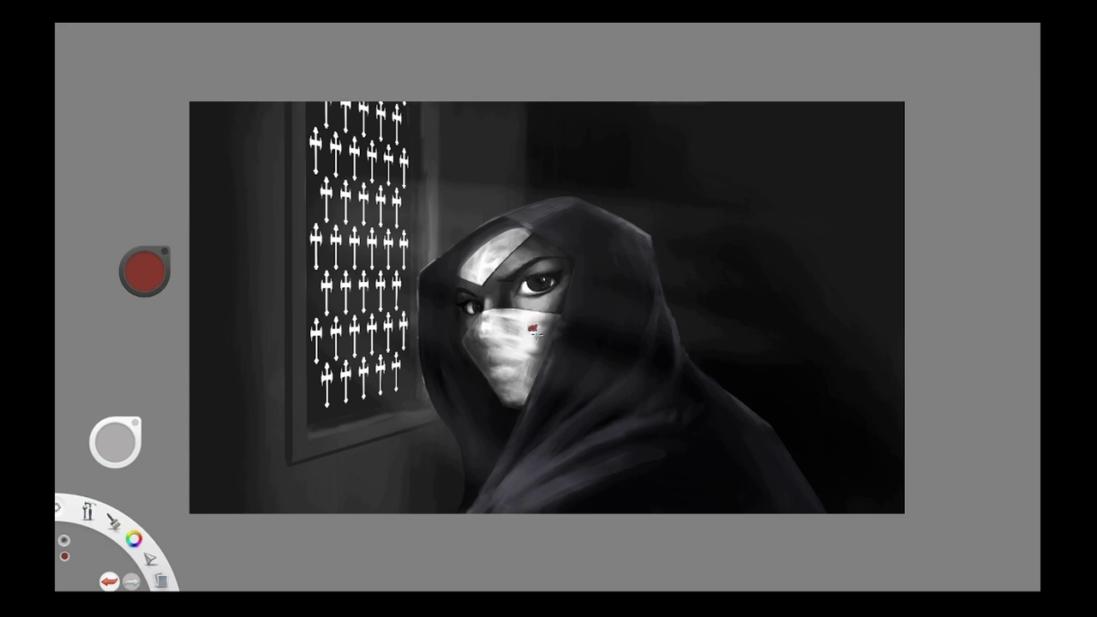
{"action": "left_click_drag", "start_coordinate": [531, 323], "coordinate": [536, 332]}
{"action": "key", "text": "s"}
{"action": "key", "text": "ctrl+z"}
{"action": "key", "text": "ctrl+y"}
{"action": "key", "text": "space"}
{"action": "left_click_drag", "start_coordinate": [584, 327], "coordinate": [626, 404]}
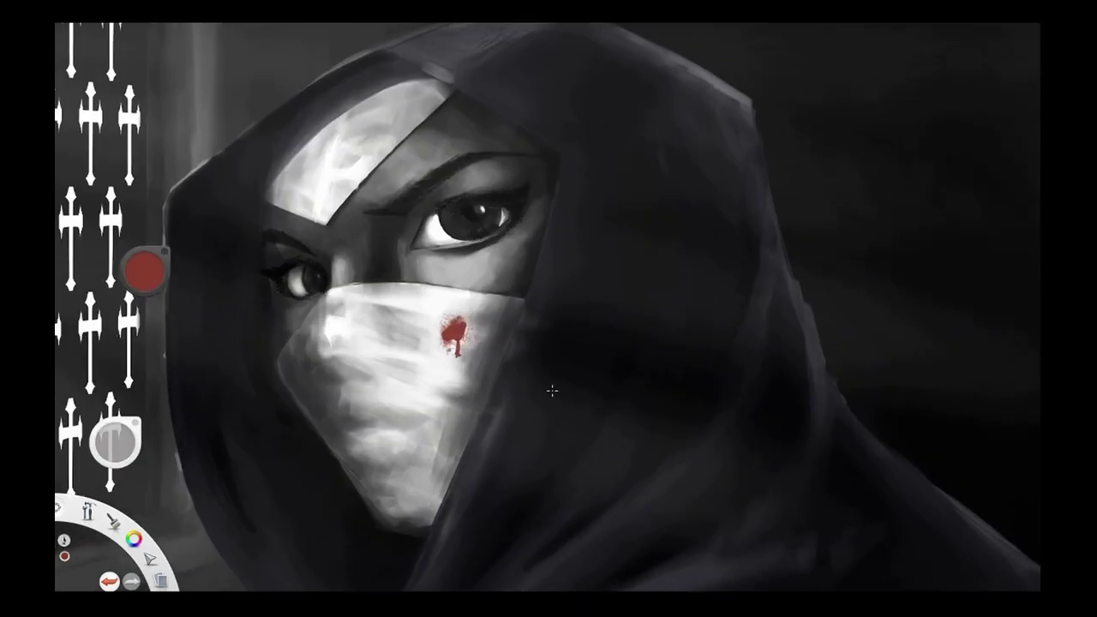
{"action": "key", "text": "ctrl+z"}
{"action": "key", "text": "ctrl+z"}
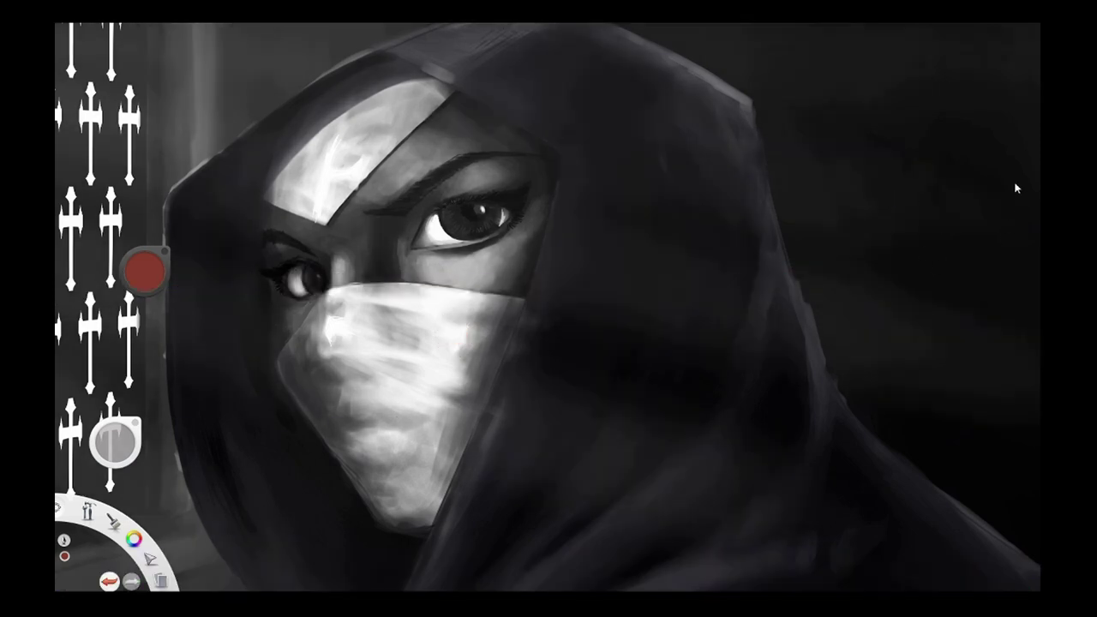
Paint a small red blood splatter with a short downward drip on the mask below the larger eye.
{"action": "left_click_drag", "start_coordinate": [443, 334], "coordinate": [449, 329]}
{"action": "key", "text": "ctrl+z"}
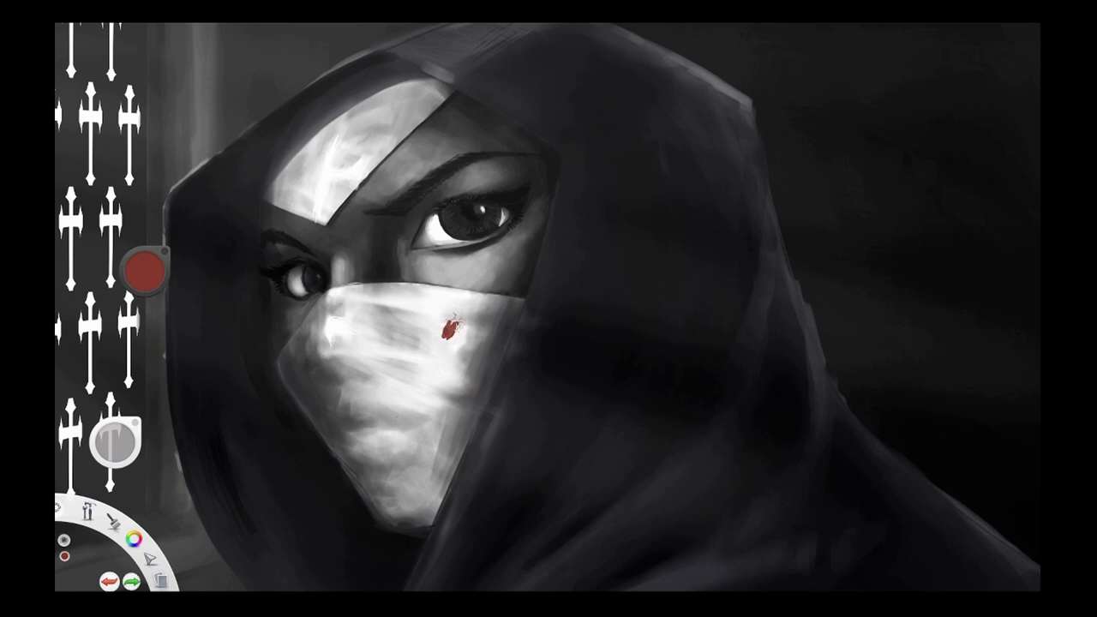
{"action": "mouse_move", "coordinate": [442, 339]}
{"action": "left_mouse_down"}
{"action": "mouse_move", "coordinate": [456, 322]}
{"action": "mouse_move", "coordinate": [452, 353]}
{"action": "mouse_move", "coordinate": [456, 312]}
{"action": "mouse_move", "coordinate": [451, 350]}
{"action": "left_mouse_up"}
{"action": "left_click", "coordinate": [65, 541]}
{"action": "key", "text": "ctrl+z"}
{"action": "key", "text": "ctrl+z"}
{"action": "key", "text": "ctrl+z"}
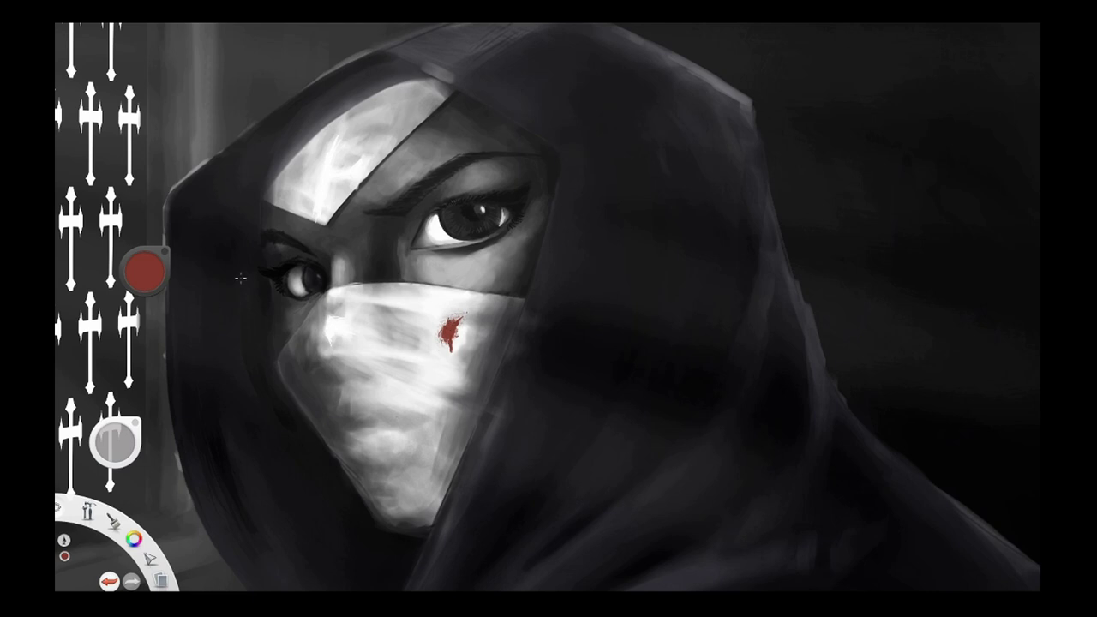
{"action": "key", "text": "ctrl+z"}
{"action": "left_click", "coordinate": [447, 328]}
Transform the blood splatter, reshaping it and shifting it closer to the mask's upper edge.
{"action": "key", "text": "space"}
{"action": "mouse_move", "coordinate": [198, 212]}
{"action": "left_mouse_down"}
{"action": "mouse_move", "coordinate": [283, 212]}
{"action": "mouse_move", "coordinate": [193, 212]}
{"action": "left_mouse_up"}
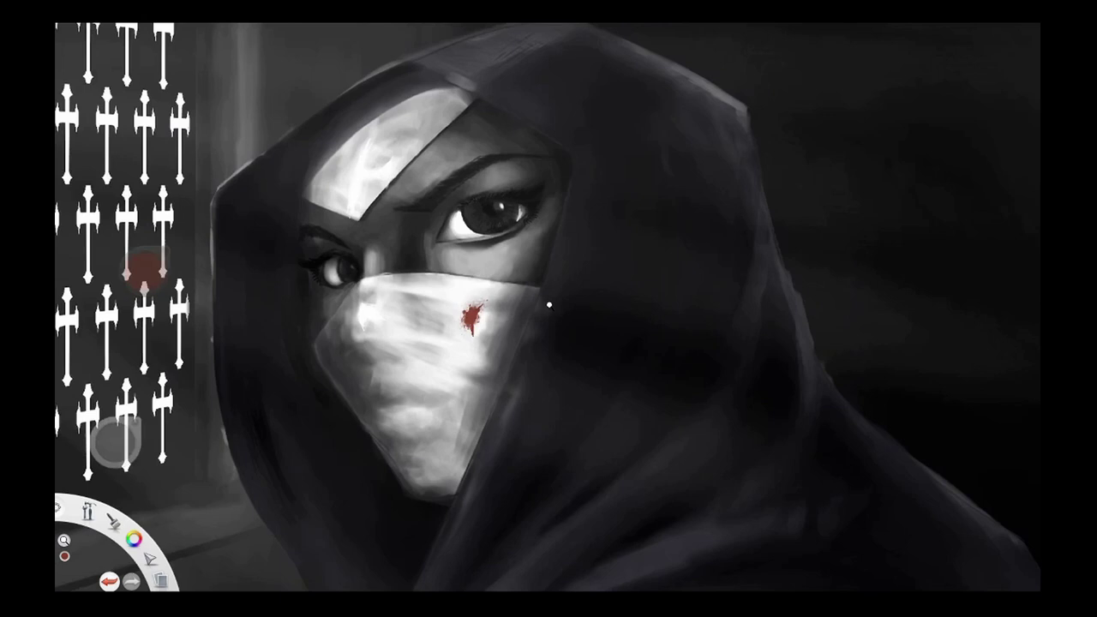
{"action": "scroll", "coordinate": [550, 304], "scroll_direction": "down", "scroll_amount": 3}
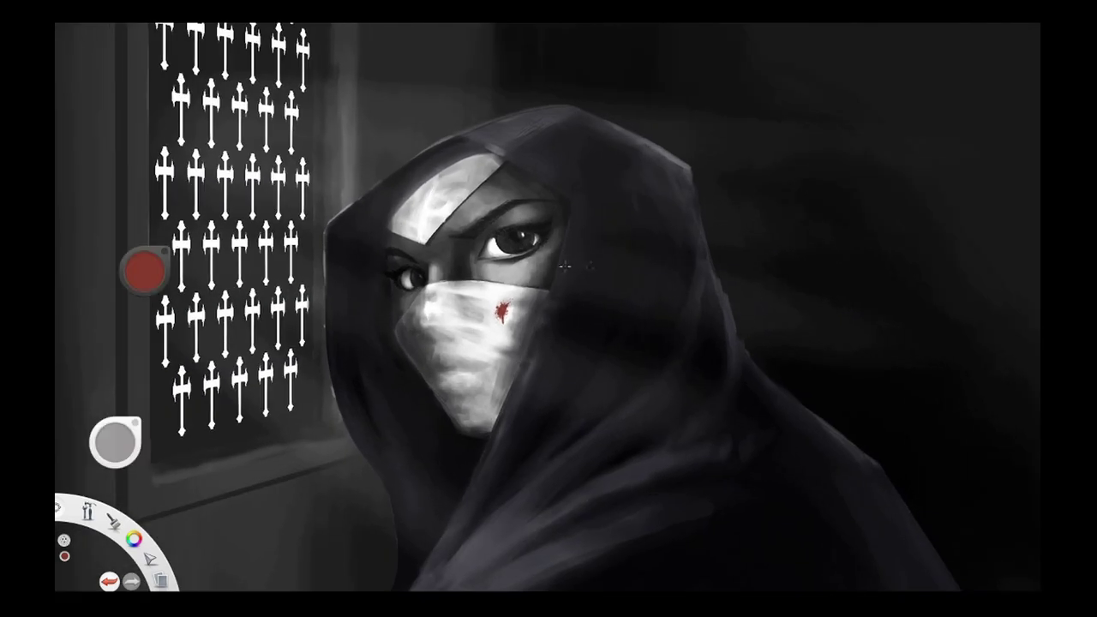
{"action": "left_click", "coordinate": [610, 378]}
{"action": "key", "text": "d"}
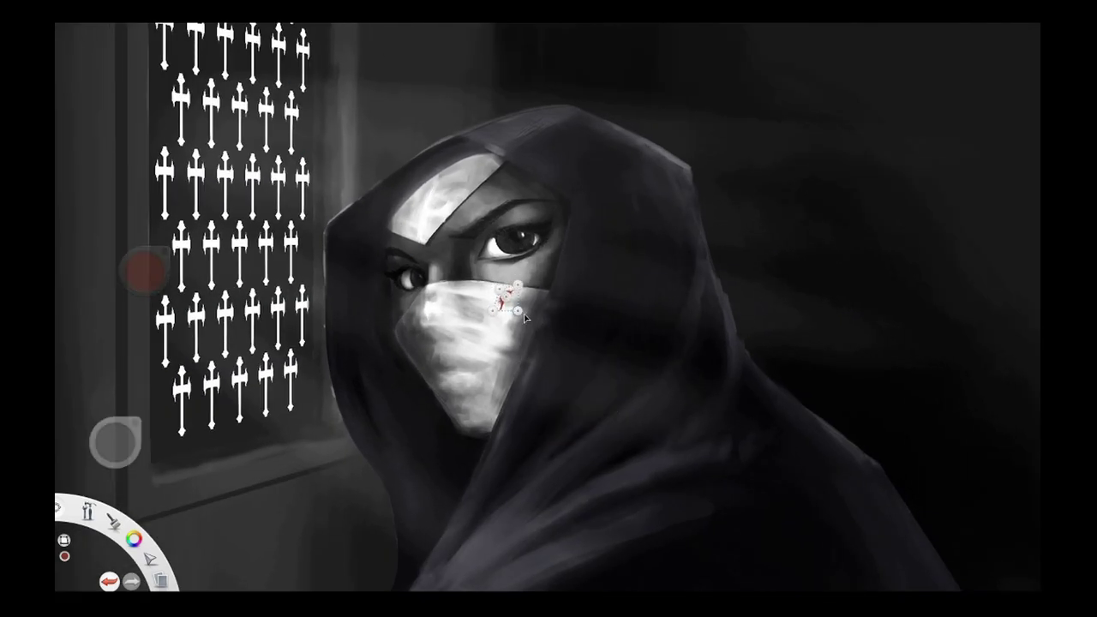
{"action": "key", "text": "Escape"}
{"action": "key", "text": "ctrl+z"}
{"action": "key", "text": "d"}
{"action": "mouse_move", "coordinate": [518, 310]}
{"action": "left_mouse_down"}
{"action": "mouse_move", "coordinate": [490, 285]}
{"action": "mouse_move", "coordinate": [491, 313]}
{"action": "left_mouse_up"}
{"action": "key", "text": "Escape"}
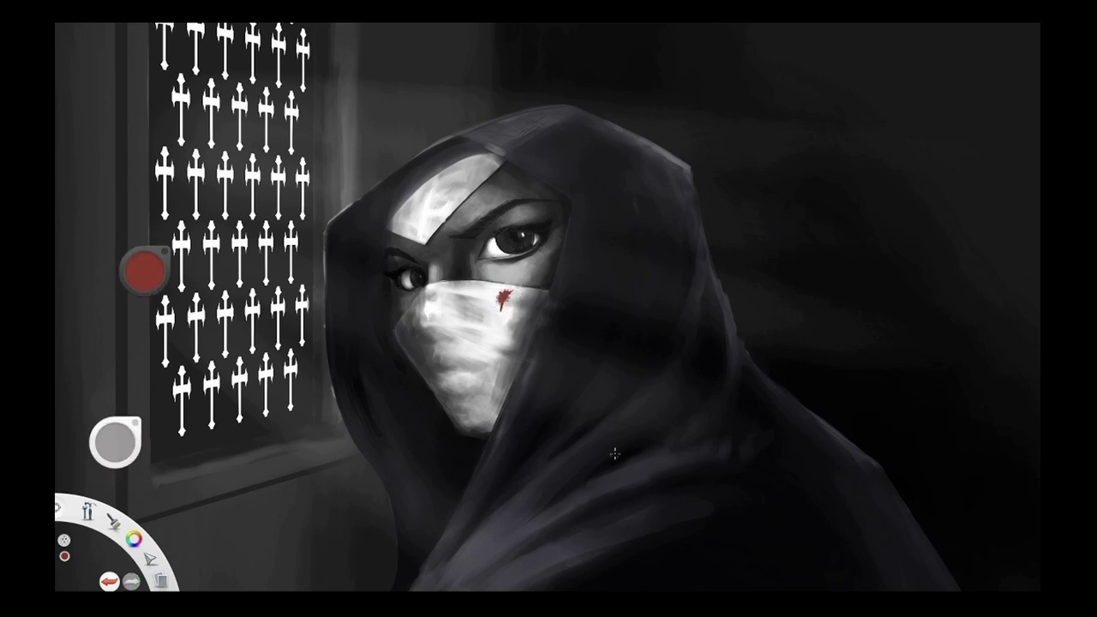
Mirror the canvas horizontally and move the blood splatter lower and further in towards the middle of the mask.
{"action": "key", "text": "space"}
{"action": "left_click_drag", "start_coordinate": [693, 329], "coordinate": [702, 322]}
{"action": "key", "text": "m"}
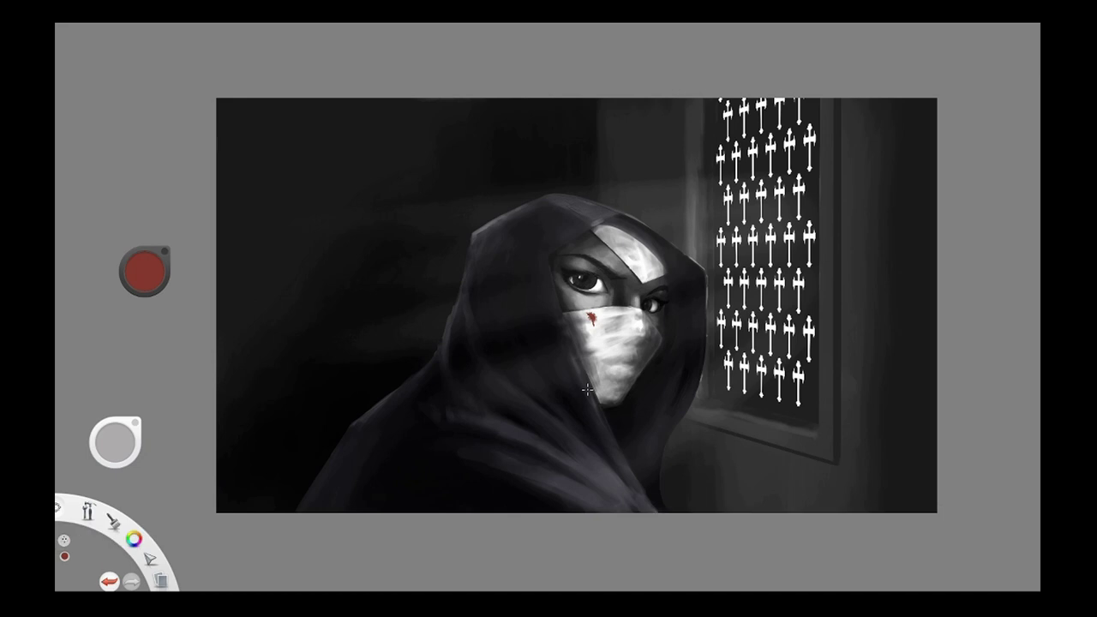
{"action": "key", "text": "v"}
{"action": "left_click_drag", "start_coordinate": [406, 272], "coordinate": [414, 290]}
{"action": "left_click_drag", "start_coordinate": [411, 335], "coordinate": [372, 386]}
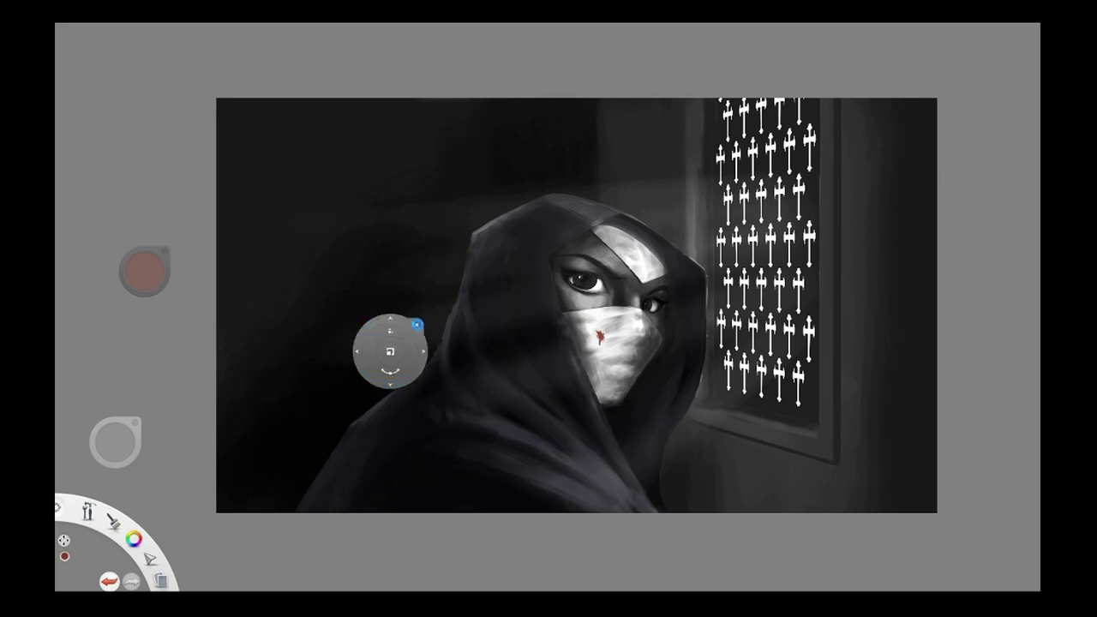
{"action": "left_click", "coordinate": [417, 326]}
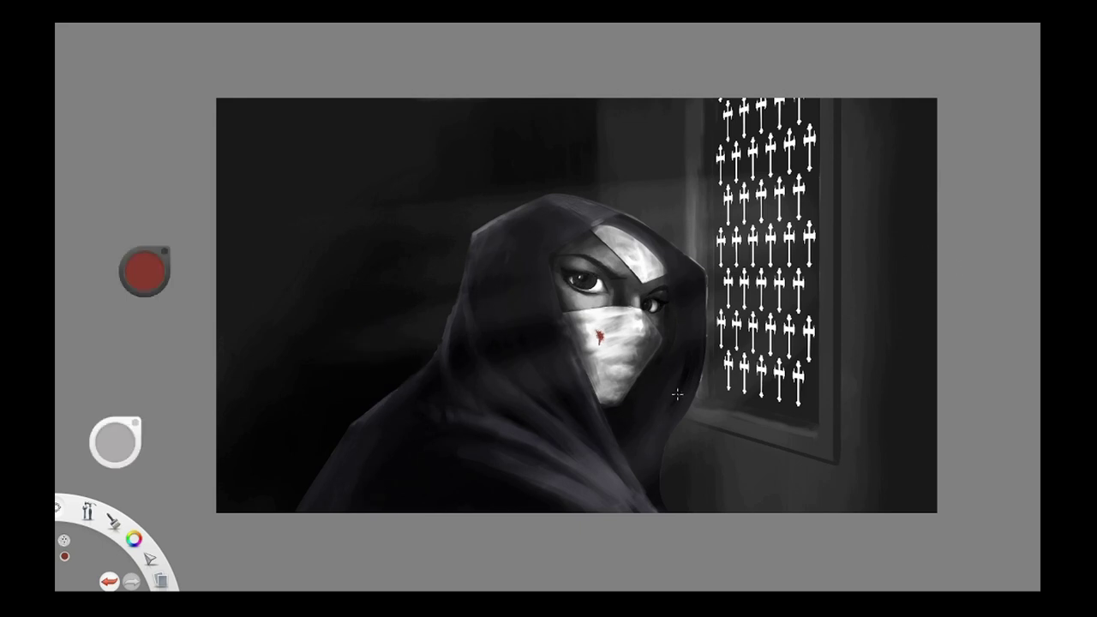
Touch up the mask's shaded edge along the hood beside the blood splatter with sampled grey tones.
{"action": "key", "text": "space"}
{"action": "left_click_drag", "start_coordinate": [648, 352], "coordinate": [557, 399]}
{"action": "left_click", "coordinate": [93, 151]}
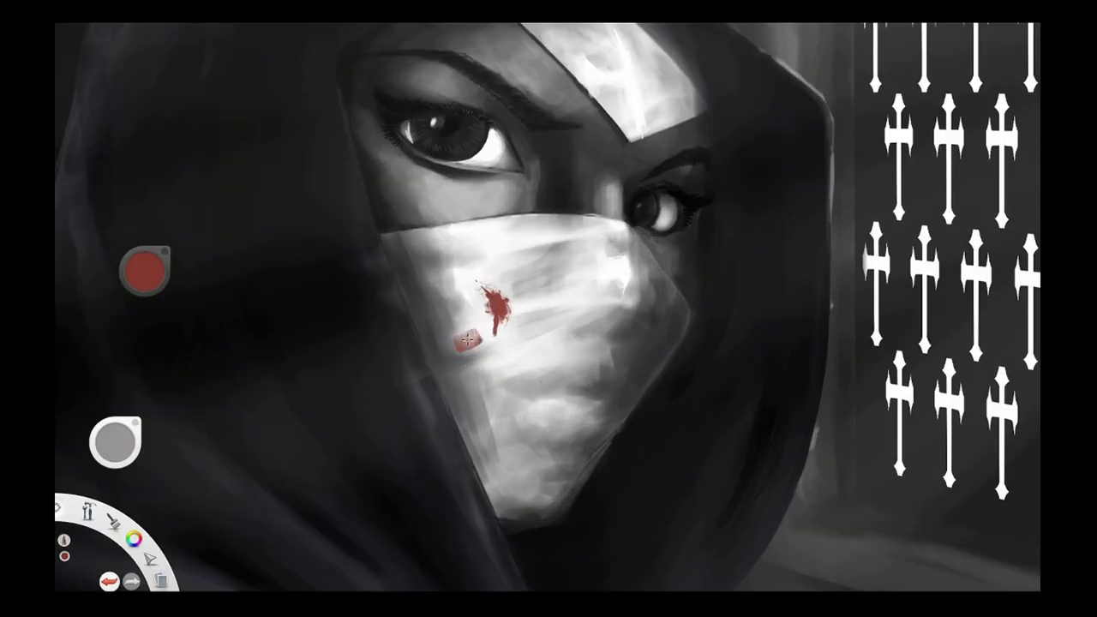
{"action": "left_click", "coordinate": [447, 321], "text": "alt"}
{"action": "left_click_drag", "start_coordinate": [430, 356], "coordinate": [477, 312]}
{"action": "key", "text": "ctrl+z"}
{"action": "left_click_drag", "start_coordinate": [429, 365], "coordinate": [468, 323]}
{"action": "key", "text": "ctrl+z"}
{"action": "left_click", "coordinate": [483, 378], "text": "alt"}
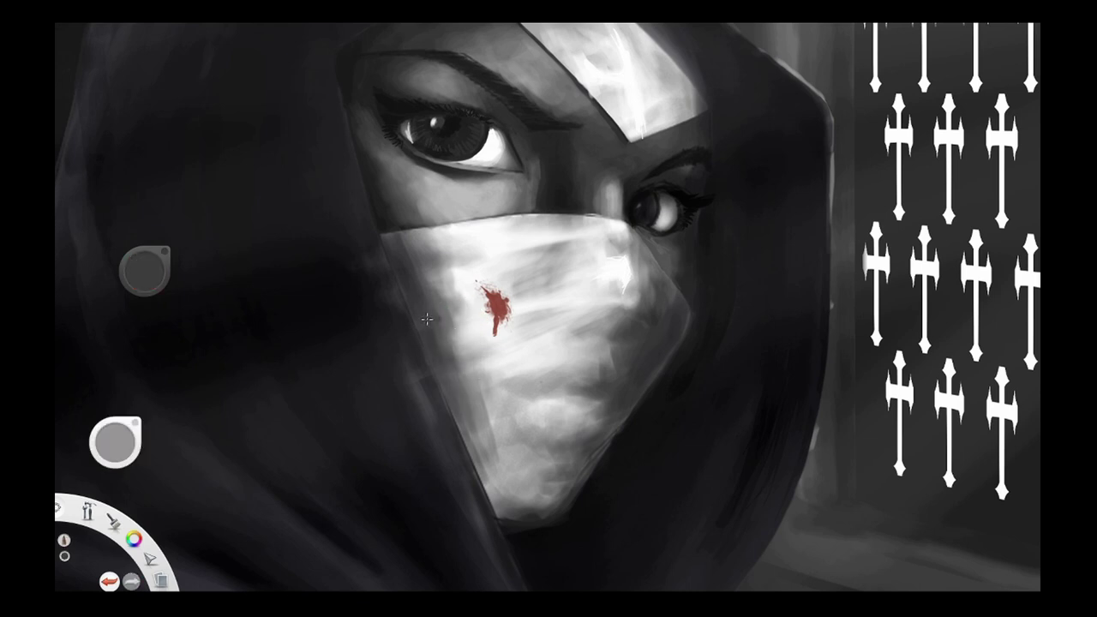
{"action": "left_click_drag", "start_coordinate": [494, 430], "coordinate": [514, 468]}
{"action": "left_click", "coordinate": [73, 214]}
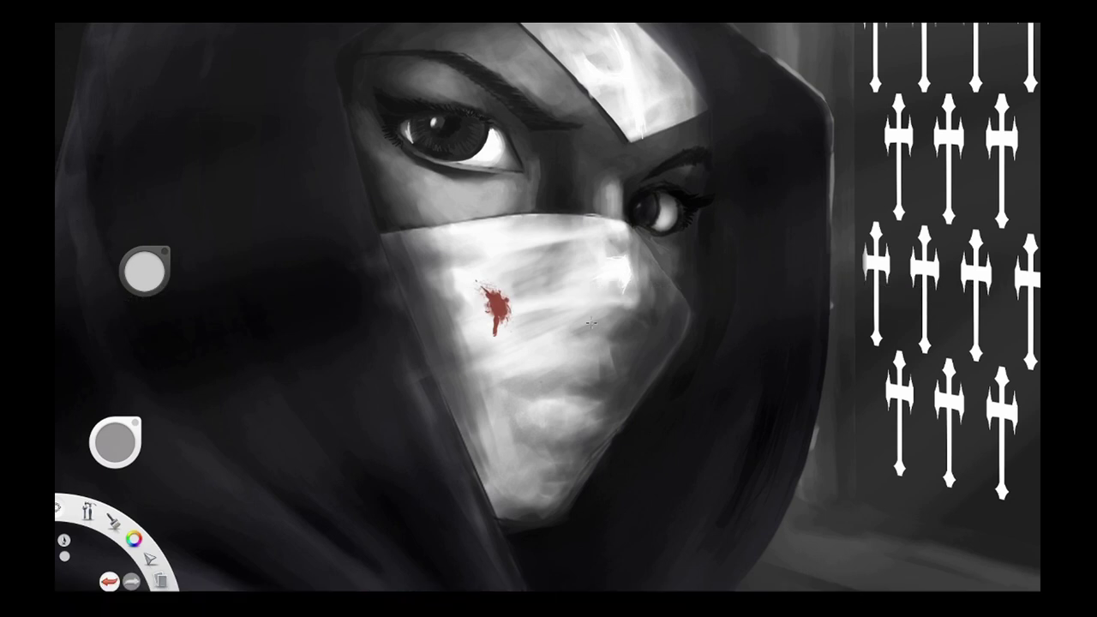
Dab small blood droplets on the mask around the main splatter using its sampled red.
{"action": "key", "text": "space"}
{"action": "left_click_drag", "start_coordinate": [631, 307], "coordinate": [559, 359]}
{"action": "left_click", "coordinate": [555, 302], "text": "alt"}
{"action": "left_click", "coordinate": [538, 261]}
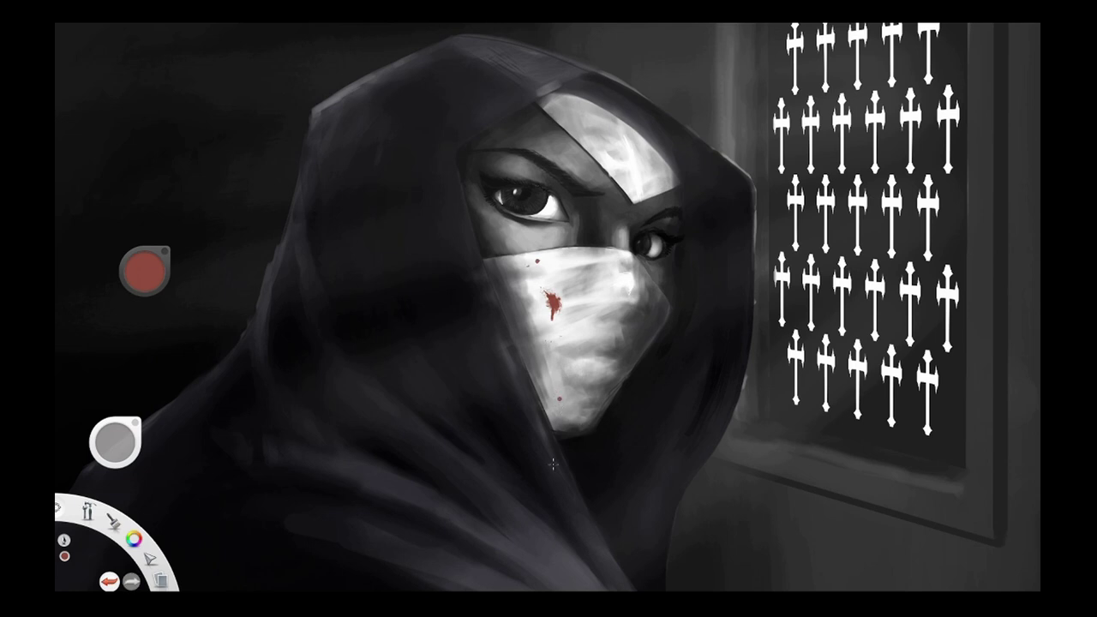
{"action": "left_click", "coordinate": [537, 293]}
{"action": "key", "text": "space"}
{"action": "mouse_move", "coordinate": [632, 397]}
{"action": "left_mouse_down"}
{"action": "mouse_move", "coordinate": [574, 396]}
{"action": "mouse_move", "coordinate": [587, 397]}
{"action": "left_mouse_up"}
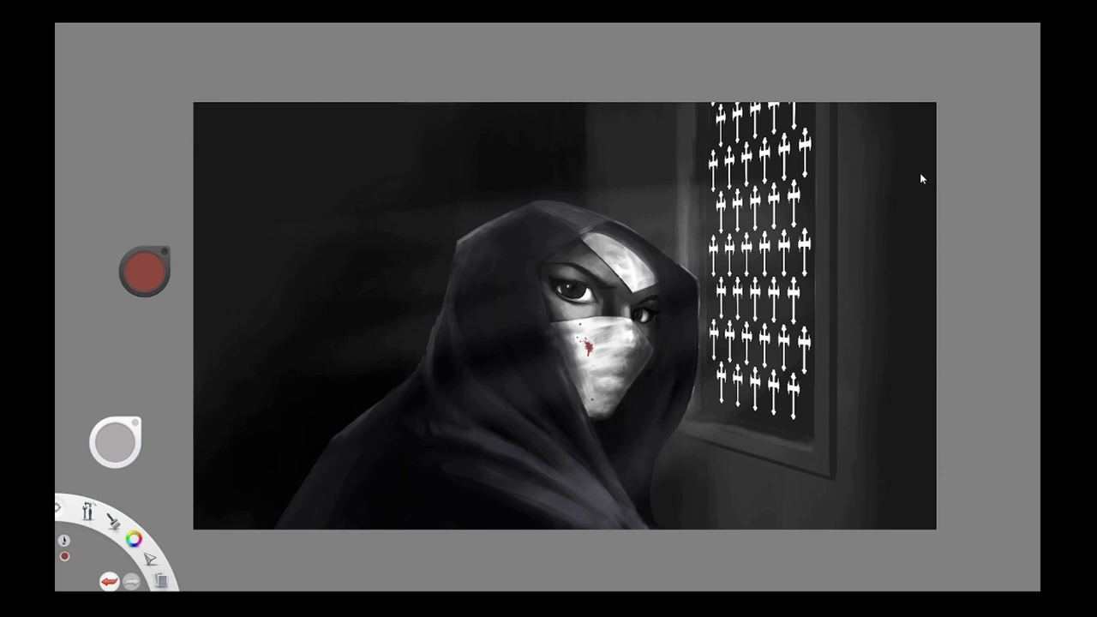
Airbrush faint white light beams from the window's upper crosses across the dark background above the hood.
{"action": "key", "text": "space"}
{"action": "left_click_drag", "start_coordinate": [702, 425], "coordinate": [656, 476]}
{"action": "left_click_drag", "start_coordinate": [143, 276], "coordinate": [87, 161]}
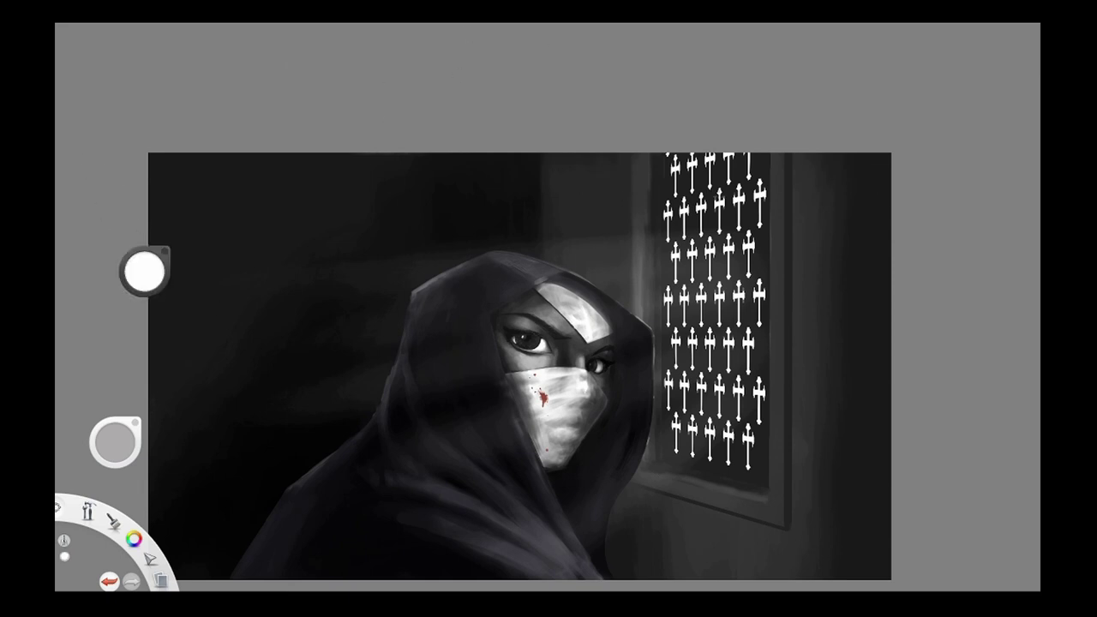
{"action": "left_click_drag", "start_coordinate": [720, 202], "coordinate": [329, 239]}
{"action": "key", "text": "ctrl+z"}
{"action": "left_click_drag", "start_coordinate": [713, 203], "coordinate": [128, 230]}
{"action": "left_click_drag", "start_coordinate": [695, 164], "coordinate": [78, 180]}
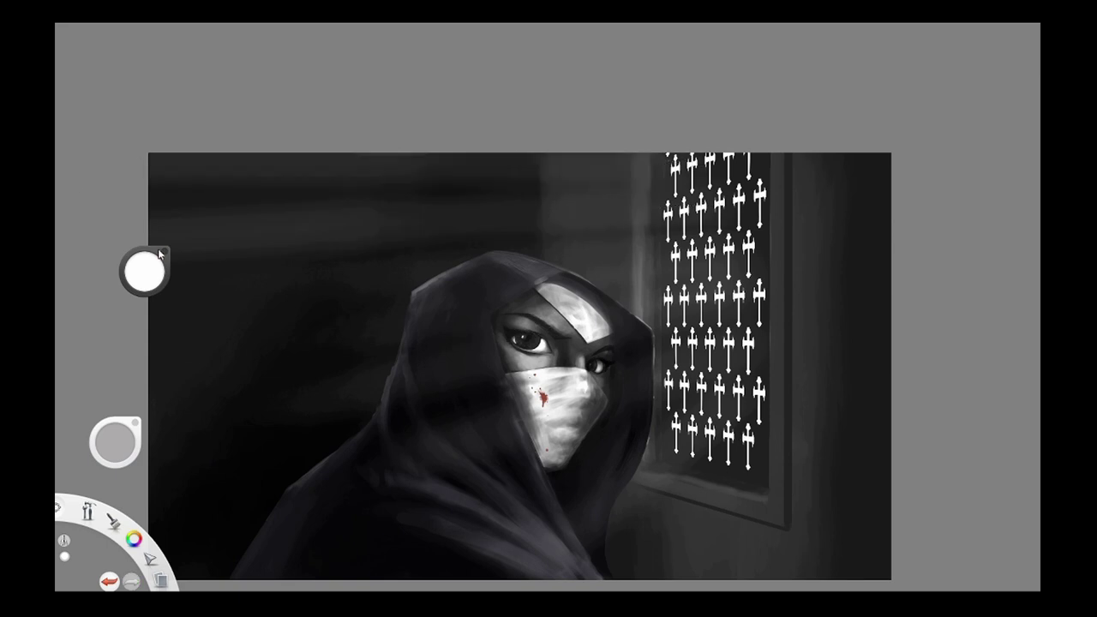
Fade the light beams across the background above and behind the hood with a soft eraser.
{"action": "left_click_drag", "start_coordinate": [144, 271], "coordinate": [263, 117]}
{"action": "mouse_move", "coordinate": [184, 235]}
{"action": "left_mouse_down"}
{"action": "mouse_move", "coordinate": [247, 281]}
{"action": "mouse_move", "coordinate": [292, 277]}
{"action": "left_mouse_up"}
{"action": "key", "text": "ctrl+z"}
{"action": "left_click_drag", "start_coordinate": [334, 202], "coordinate": [135, 233]}
{"action": "left_click_drag", "start_coordinate": [286, 229], "coordinate": [168, 246]}
{"action": "left_click_drag", "start_coordinate": [276, 275], "coordinate": [227, 261]}
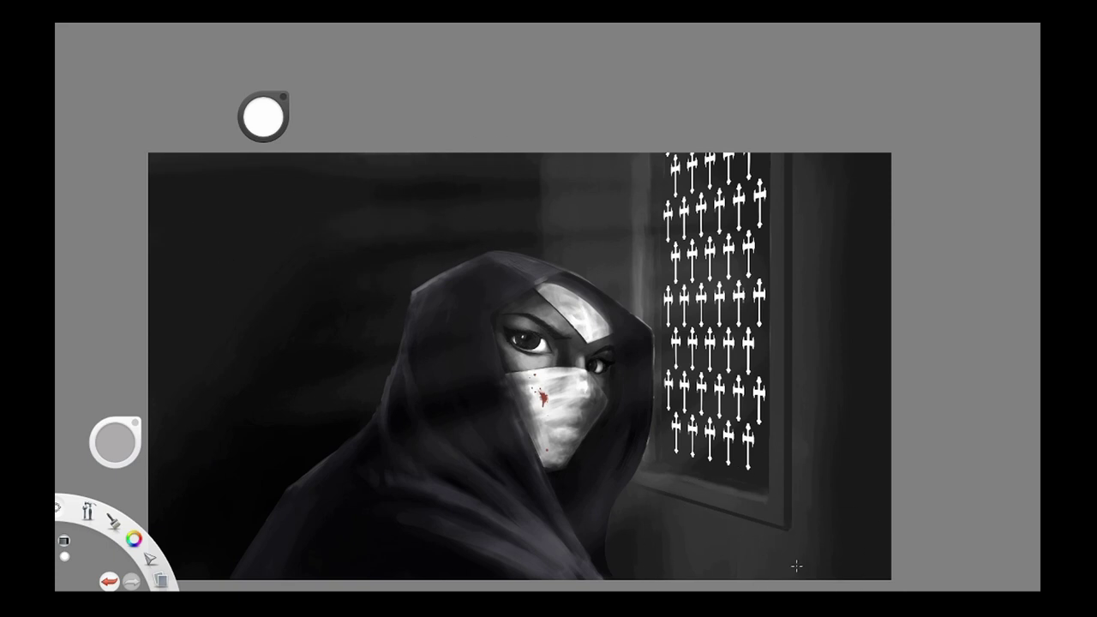
{"action": "left_click_drag", "start_coordinate": [350, 323], "coordinate": [276, 376]}
{"action": "left_click", "coordinate": [949, 179]}
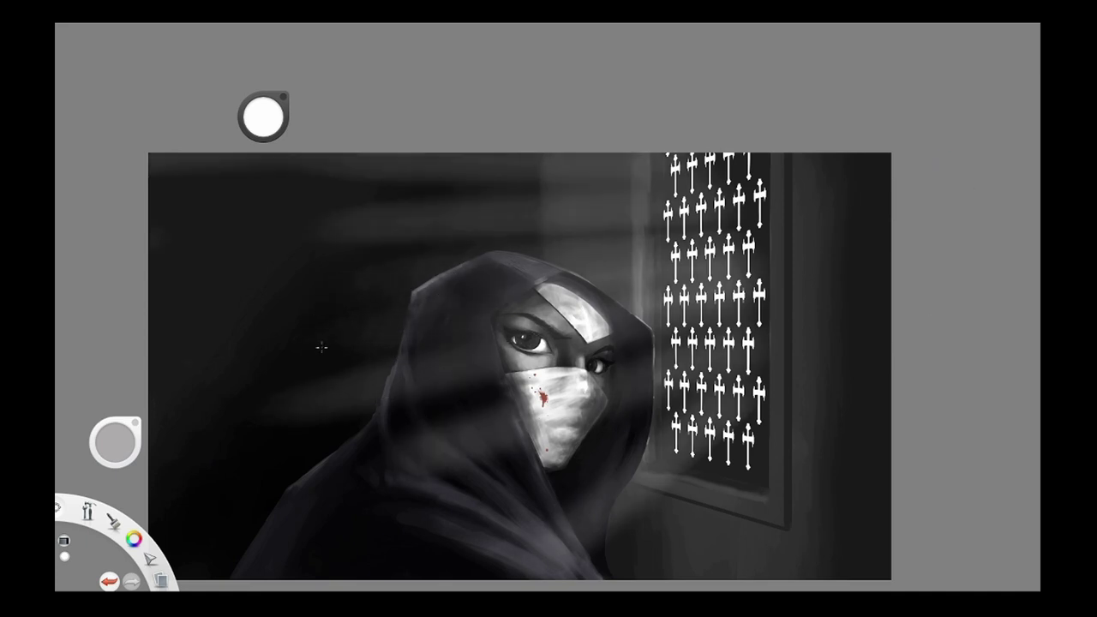
{"action": "key", "text": "ctrl+z"}
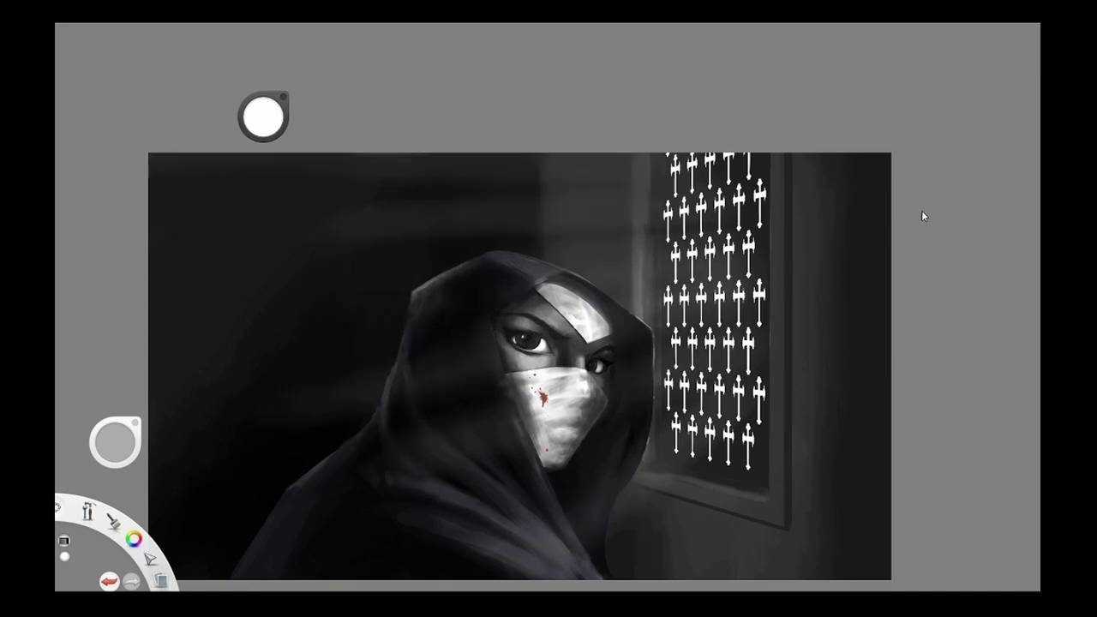